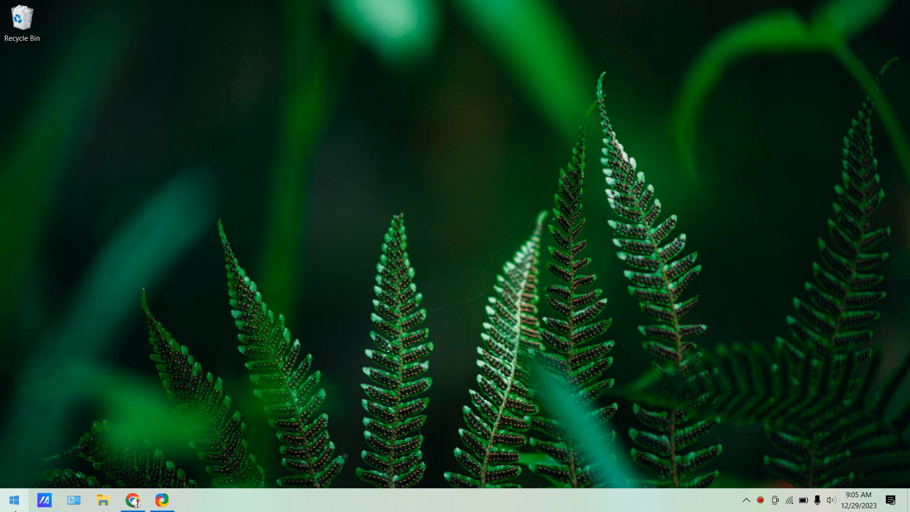
Launch ArcMap 10.8 and start a new blank map from My Templates.
{"action": "left_click", "coordinate": [14, 501]}
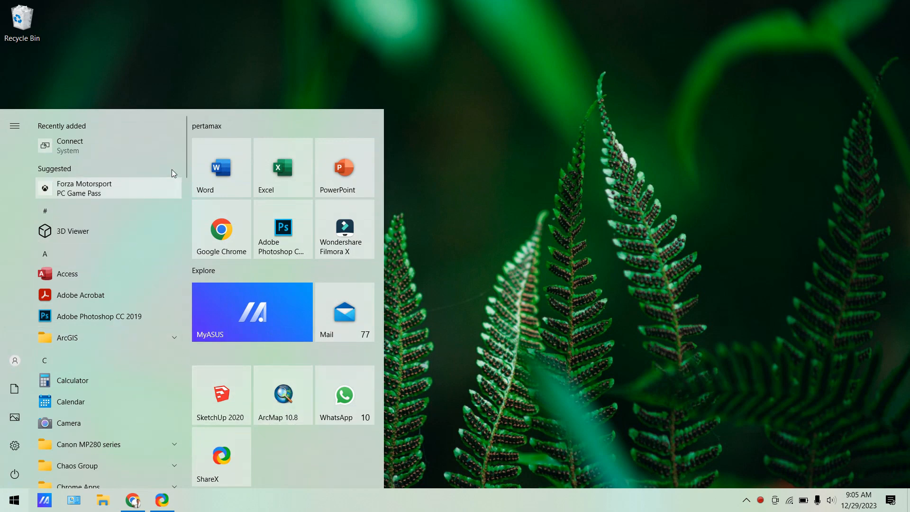
{"action": "left_click", "coordinate": [85, 343]}
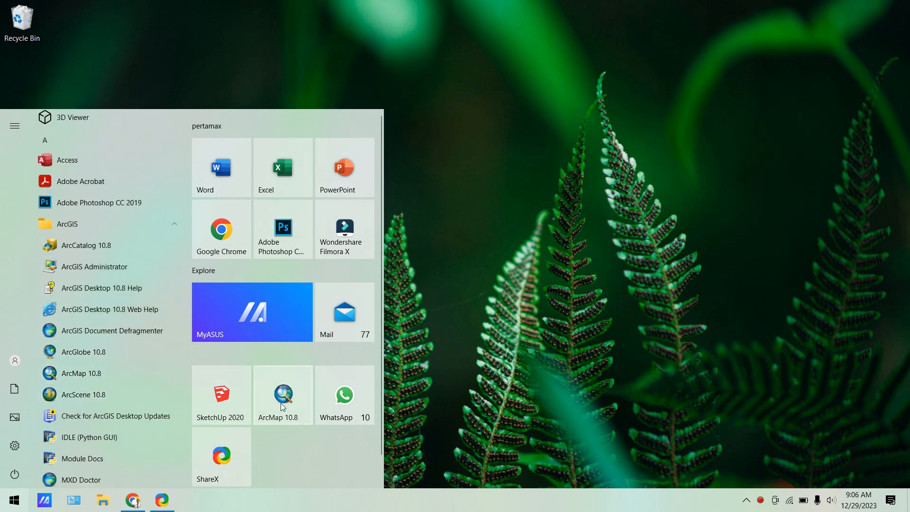
{"action": "left_click", "coordinate": [97, 373]}
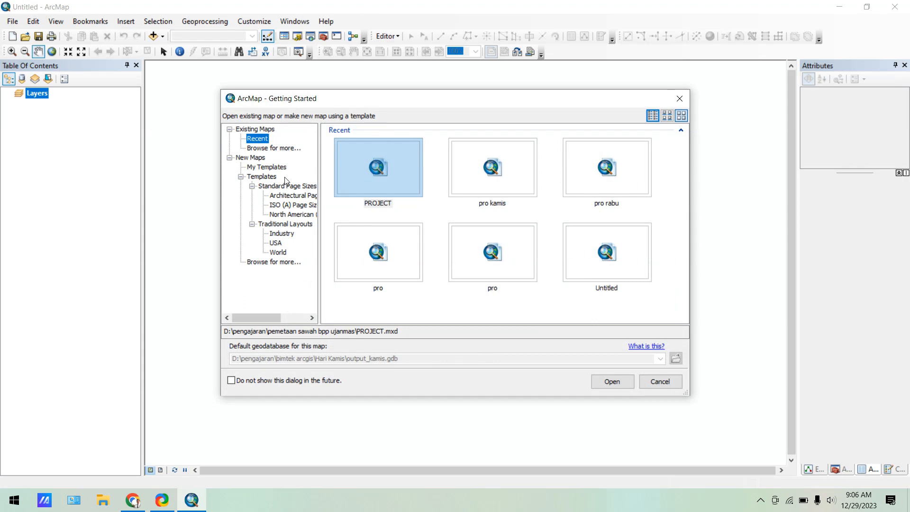
{"action": "left_click", "coordinate": [267, 169]}
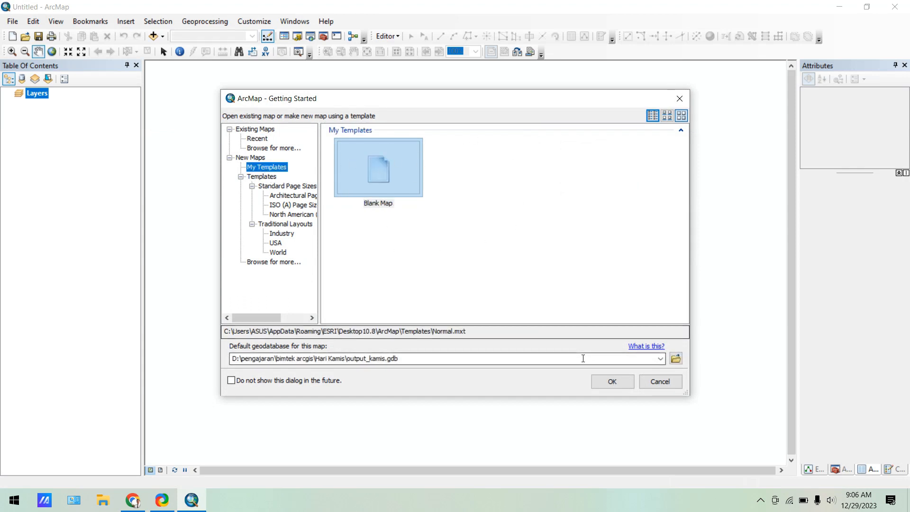
{"action": "left_click", "coordinate": [613, 381]}
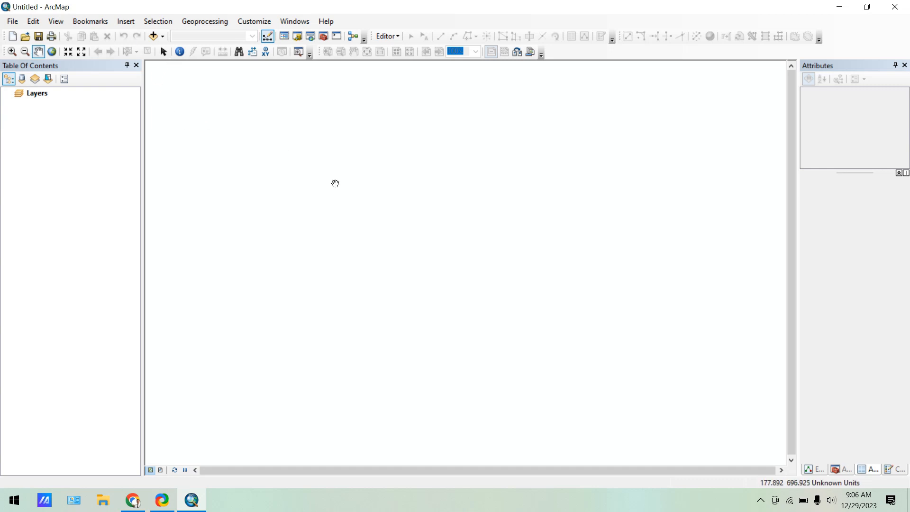
Add the shapefile sawah_bpp_ujanmas.shp from the hasil folder to the map.
{"action": "left_click", "coordinate": [154, 36]}
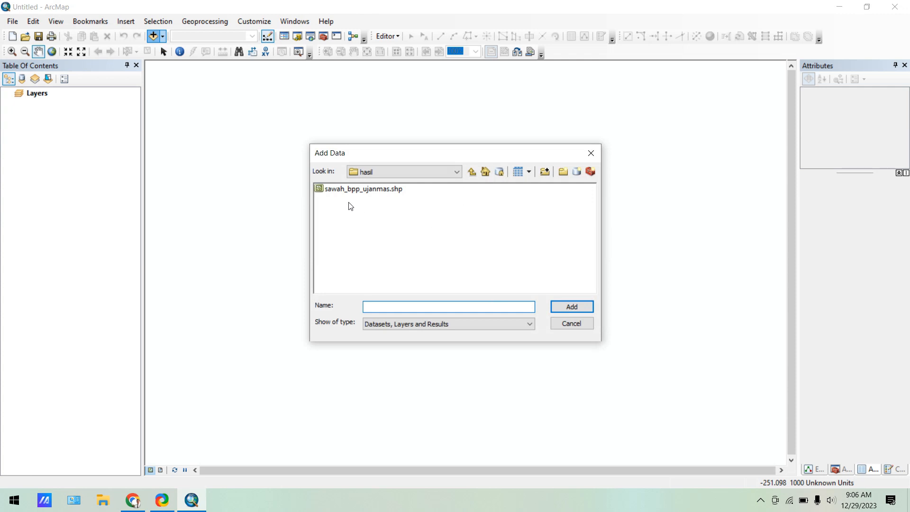
{"action": "left_click", "coordinate": [341, 192]}
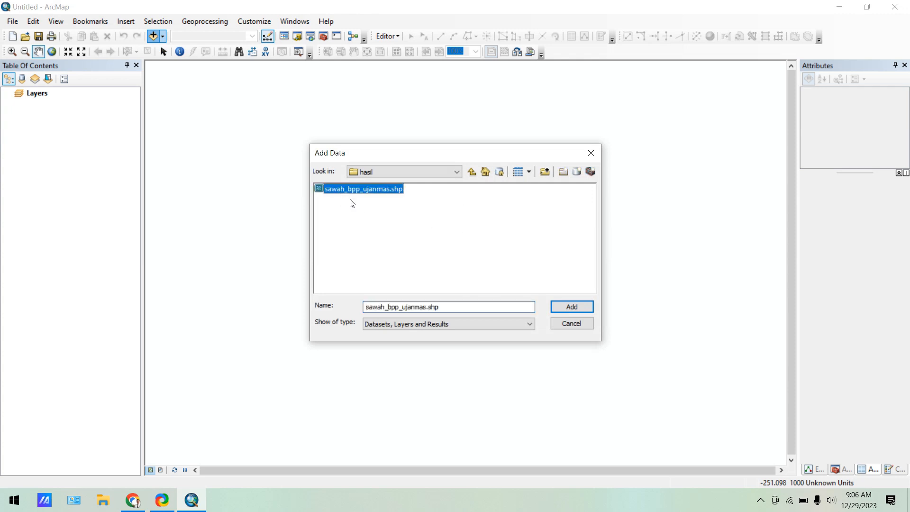
{"action": "left_click", "coordinate": [572, 306]}
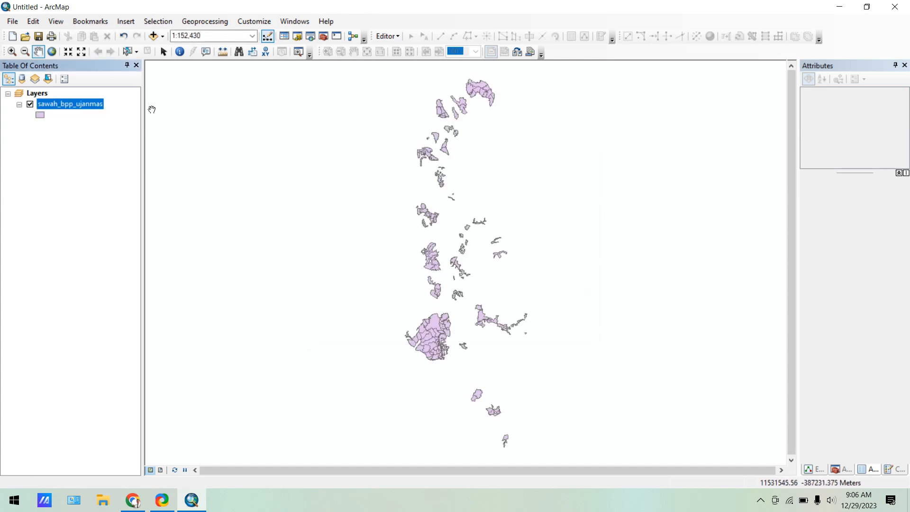
Examine the shapes and boundaries of the sawah_bpp_ujanmas polygons across the map at several scales.
{"action": "scroll", "coordinate": [444, 330], "scroll_direction": "up", "scroll_amount": 3}
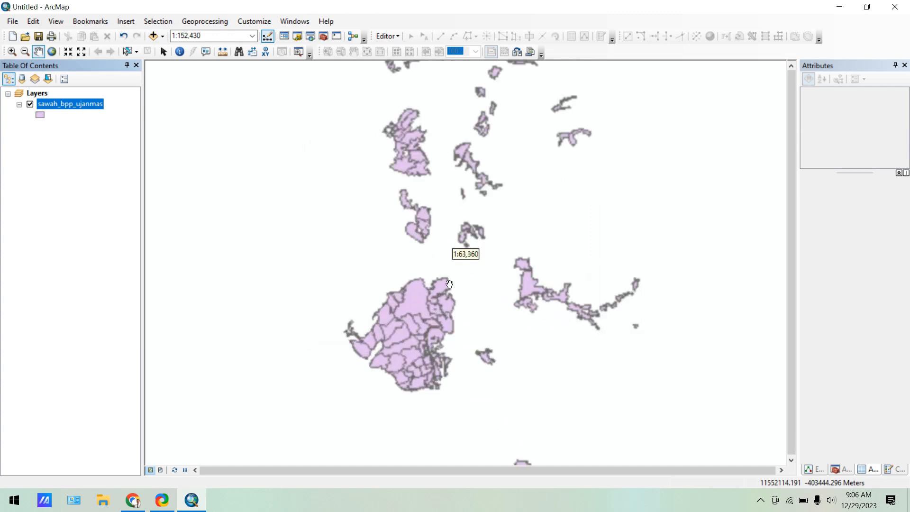
{"action": "scroll", "coordinate": [529, 273], "scroll_direction": "up", "scroll_amount": 1}
{"action": "scroll", "coordinate": [529, 273], "scroll_direction": "up", "scroll_amount": 3}
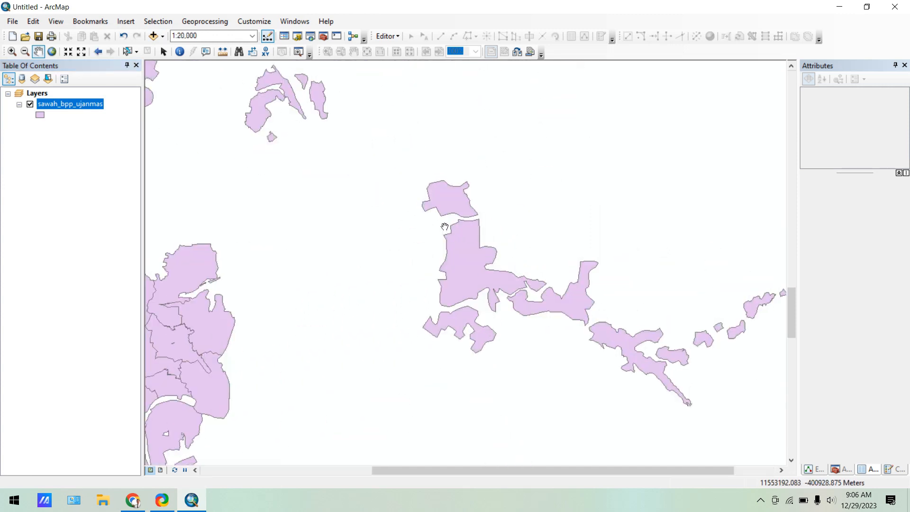
{"action": "scroll", "coordinate": [499, 240], "scroll_direction": "up", "scroll_amount": 3}
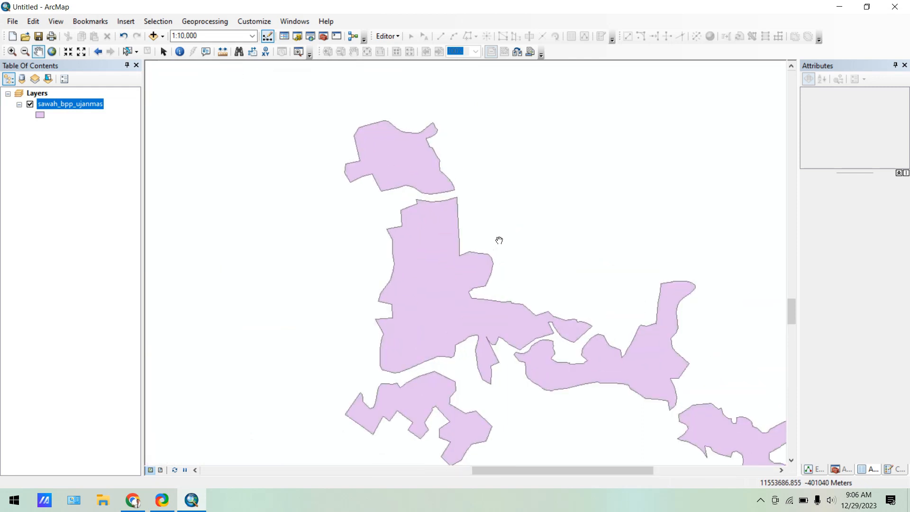
{"action": "scroll", "coordinate": [496, 315], "scroll_direction": "down", "scroll_amount": 3}
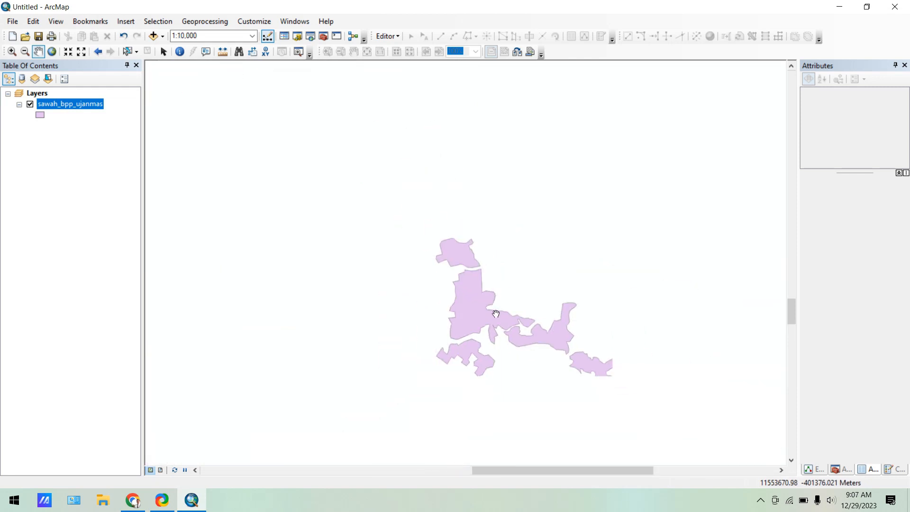
{"action": "left_click_drag", "start_coordinate": [359, 309], "coordinate": [458, 192]}
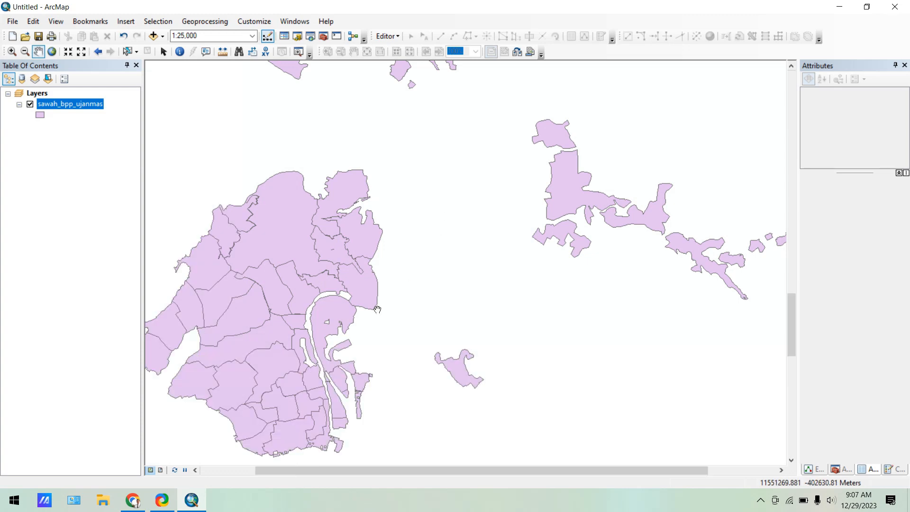
{"action": "left_click_drag", "start_coordinate": [377, 310], "coordinate": [438, 221]}
{"action": "left_click_drag", "start_coordinate": [403, 324], "coordinate": [356, 276]}
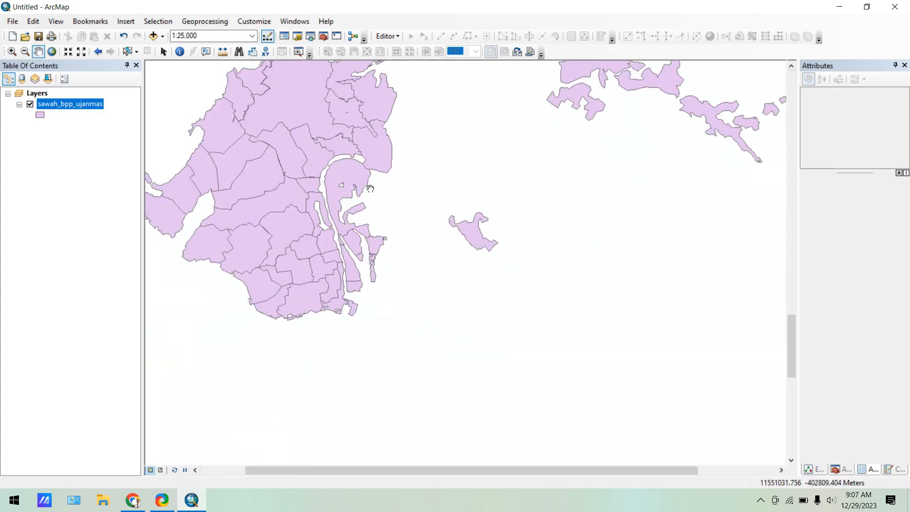
{"action": "left_click_drag", "start_coordinate": [324, 187], "coordinate": [381, 280]}
{"action": "left_click_drag", "start_coordinate": [437, 229], "coordinate": [440, 292]}
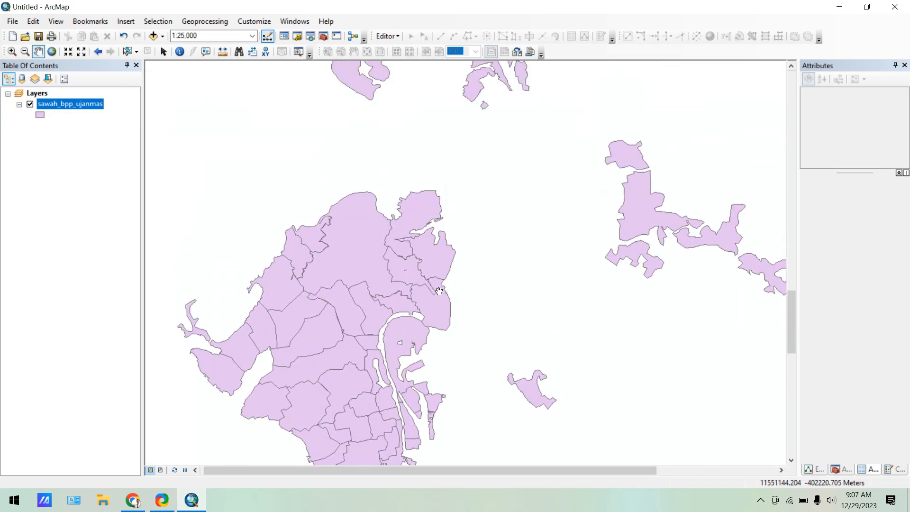
{"action": "left_click_drag", "start_coordinate": [408, 202], "coordinate": [408, 326]}
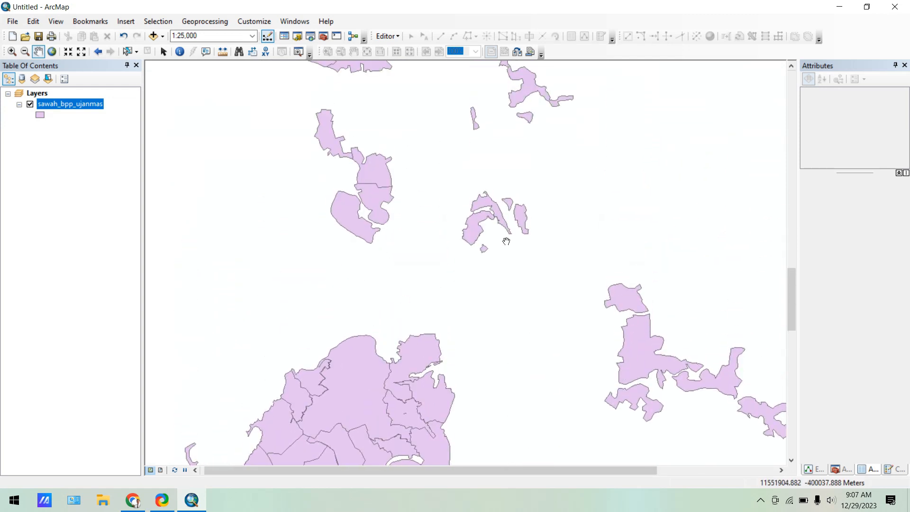
{"action": "left_click_drag", "start_coordinate": [506, 242], "coordinate": [445, 271]}
{"action": "left_click_drag", "start_coordinate": [425, 191], "coordinate": [449, 317]}
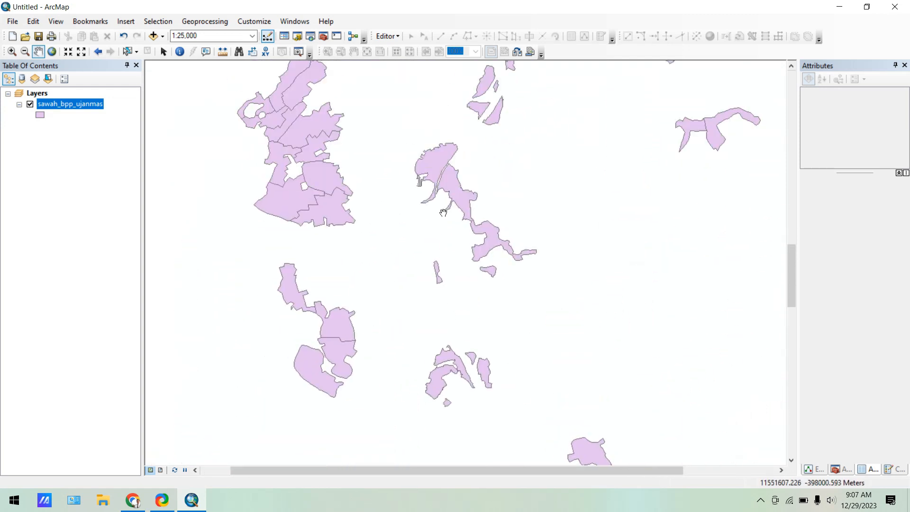
{"action": "left_click_drag", "start_coordinate": [442, 232], "coordinate": [433, 152]}
{"action": "left_click_drag", "start_coordinate": [461, 368], "coordinate": [458, 166]}
{"action": "left_click_drag", "start_coordinate": [458, 303], "coordinate": [475, 224]}
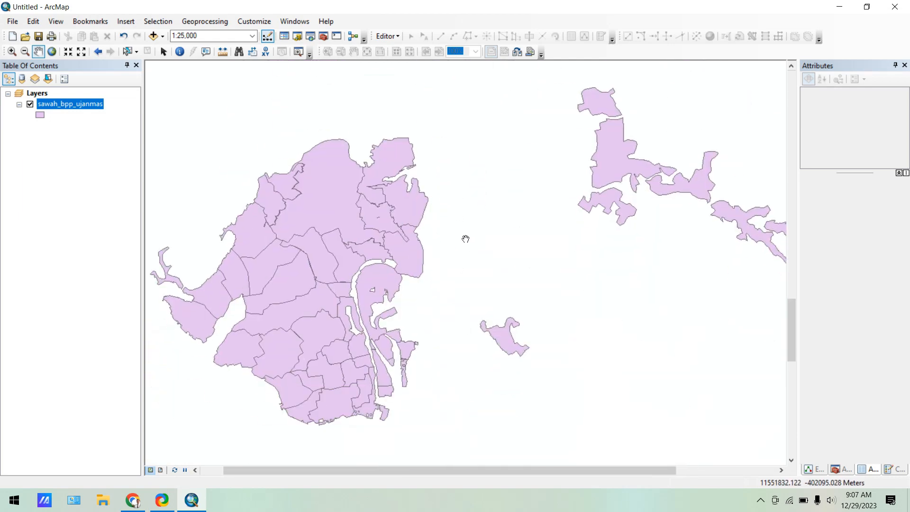
{"action": "scroll", "coordinate": [389, 150], "scroll_direction": "up", "scroll_amount": 1}
{"action": "scroll", "coordinate": [389, 151], "scroll_direction": "up", "scroll_amount": 3}
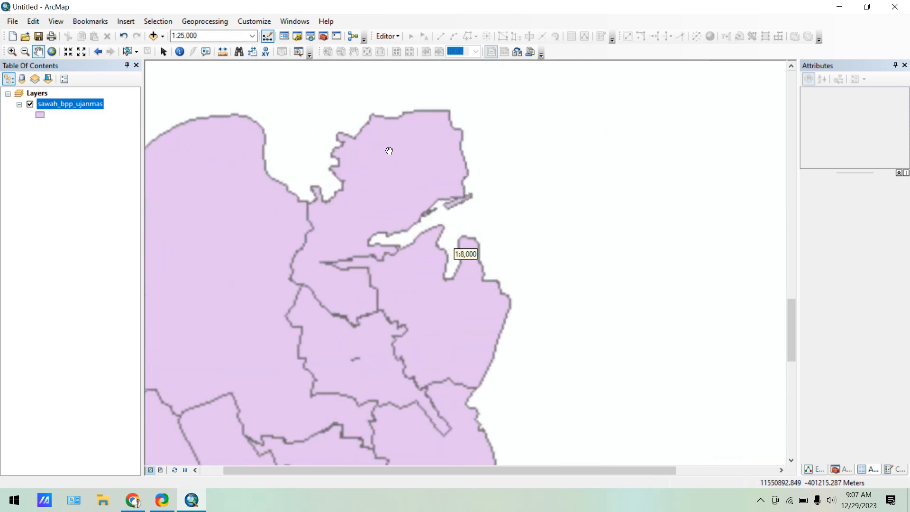
{"action": "left_click_drag", "start_coordinate": [388, 149], "coordinate": [388, 238]}
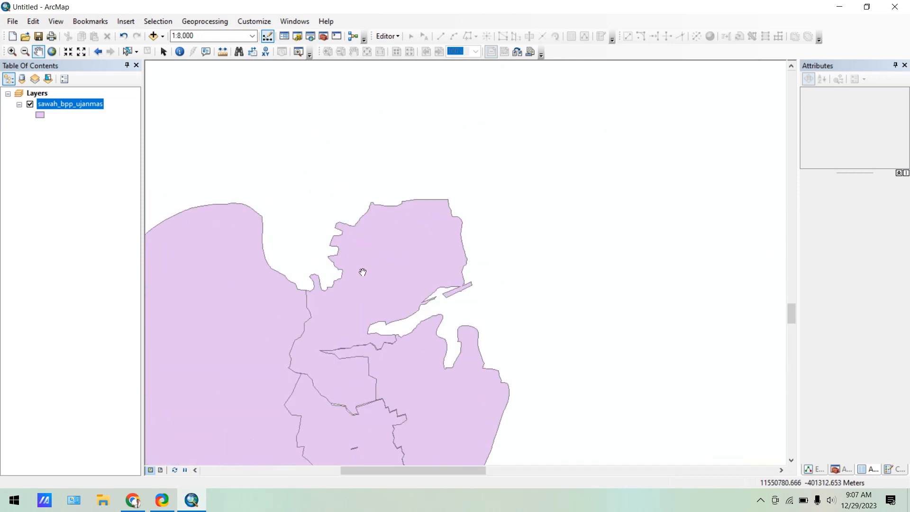
{"action": "scroll", "coordinate": [366, 276], "scroll_direction": "up", "scroll_amount": 1}
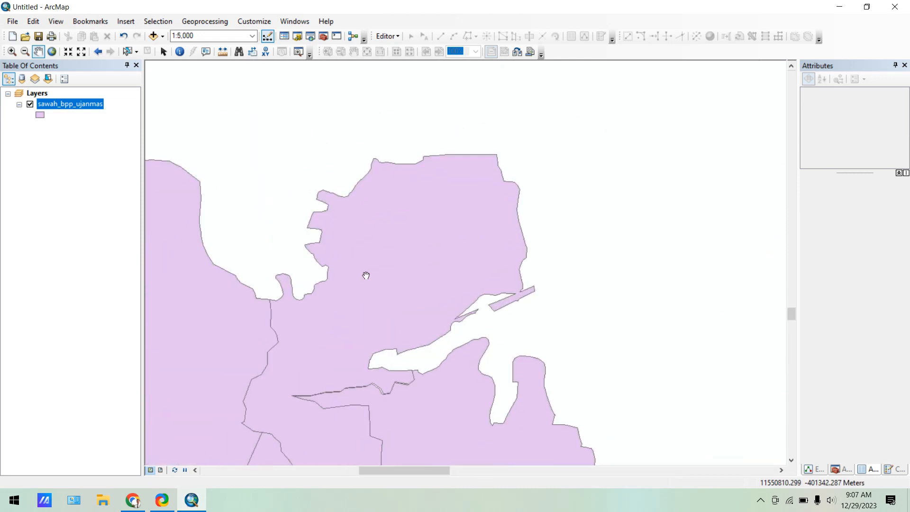
{"action": "scroll", "coordinate": [378, 268], "scroll_direction": "down", "scroll_amount": 1}
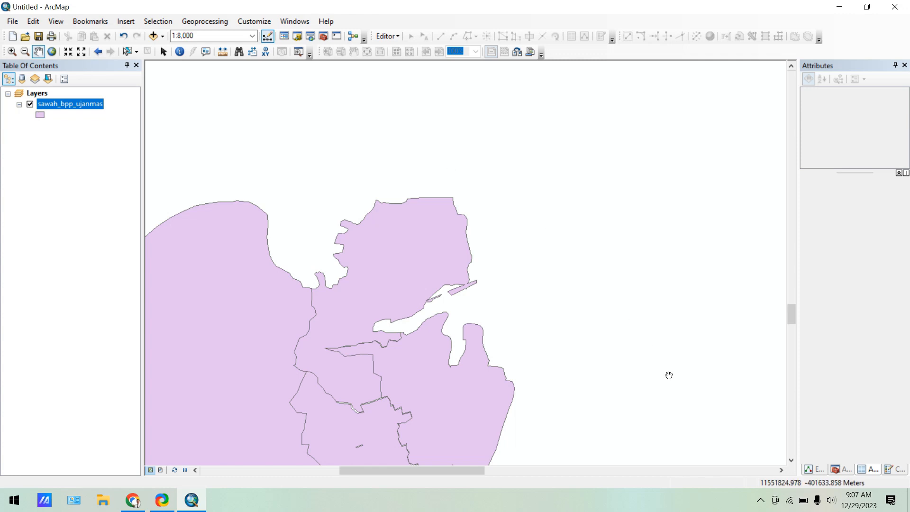
Check the connection-test options of the background ArcGIS online connection utility.
{"action": "left_click", "coordinate": [761, 500]}
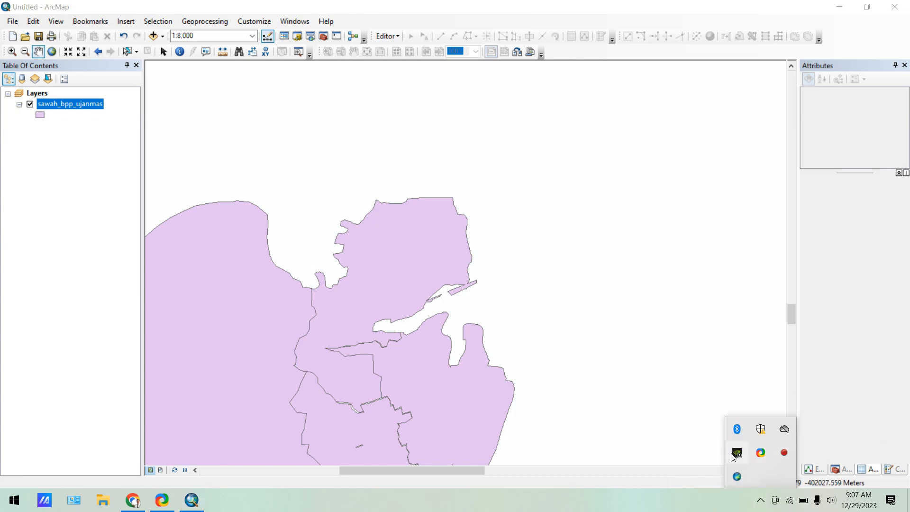
{"action": "right_click", "coordinate": [734, 482]}
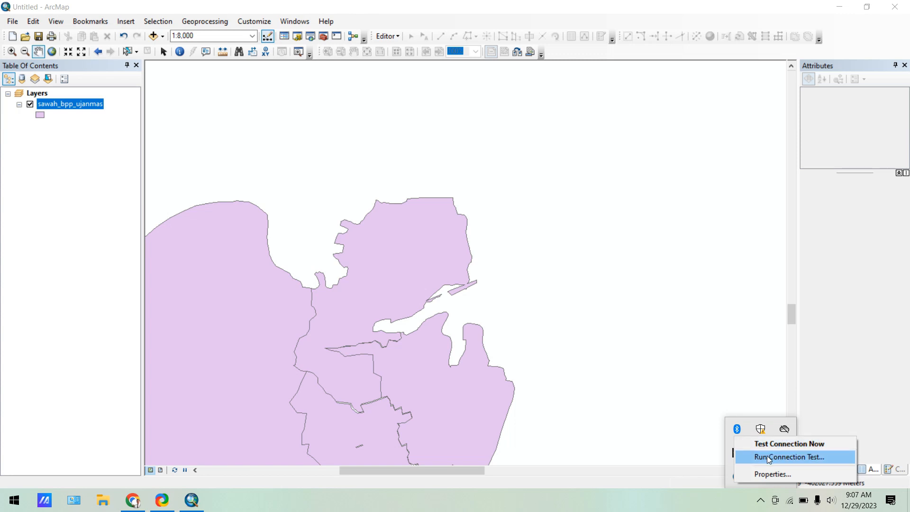
{"action": "left_click", "coordinate": [658, 346]}
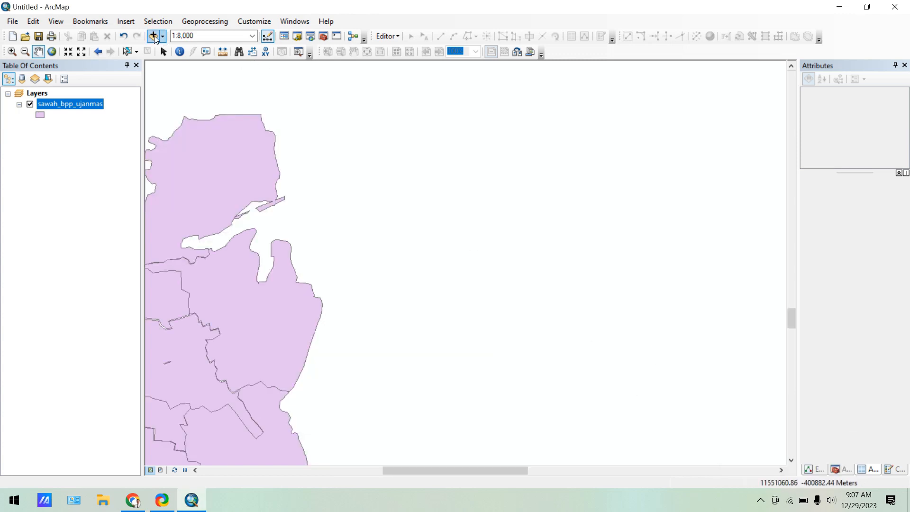
Add the Imagery basemap beneath the sawah_bpp_ujanmas layer.
{"action": "left_click", "coordinate": [163, 38]}
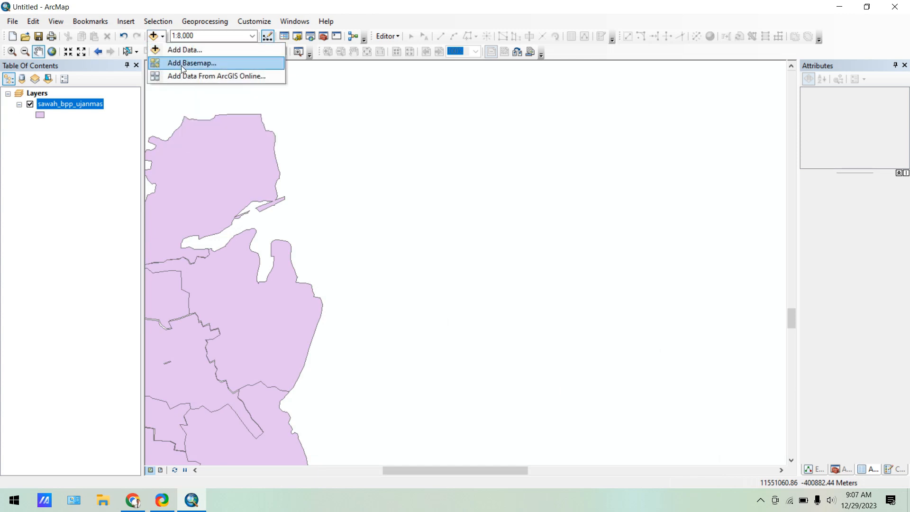
{"action": "left_click", "coordinate": [183, 66]}
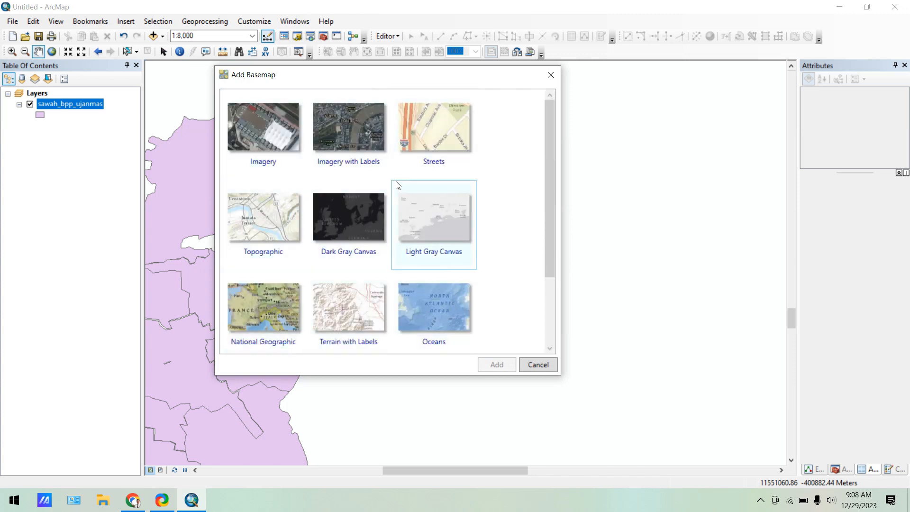
{"action": "left_click", "coordinate": [256, 137]}
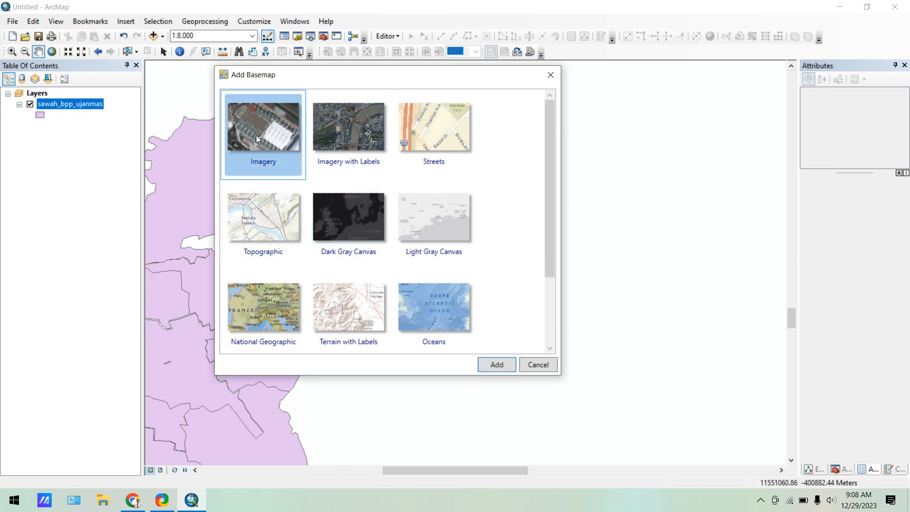
{"action": "left_click", "coordinate": [497, 364]}
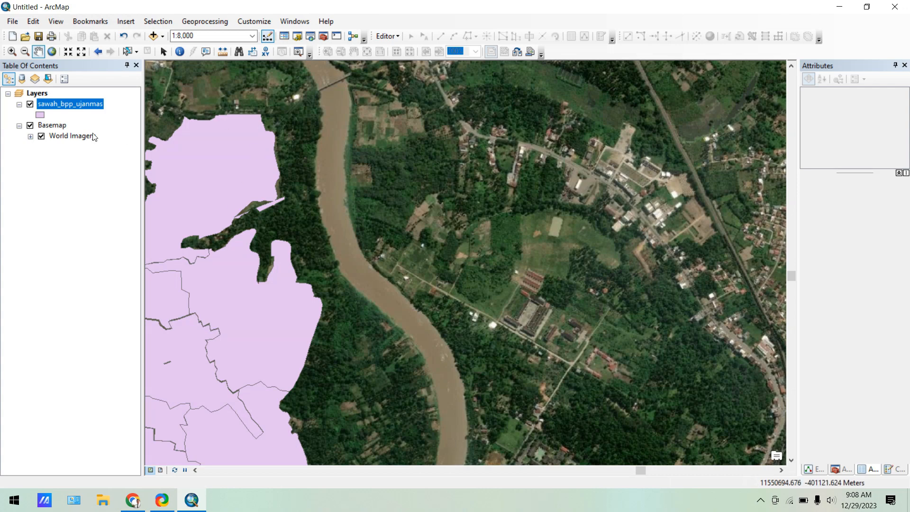
Style the sawah_bpp_ujanmas polygons with the Hollow symbol, a red outline and an outline width of 2.
{"action": "left_click_drag", "start_coordinate": [223, 176], "coordinate": [380, 214]}
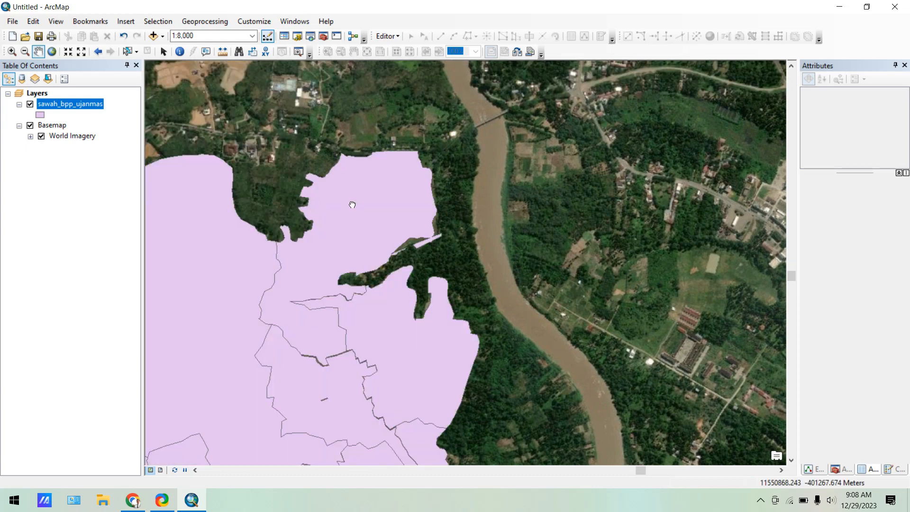
{"action": "left_click_drag", "start_coordinate": [352, 204], "coordinate": [383, 218]}
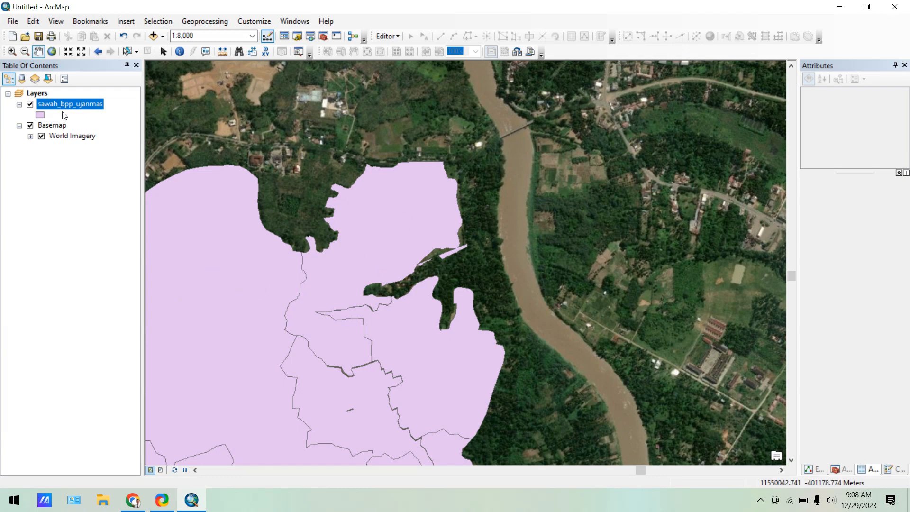
{"action": "double_click", "coordinate": [40, 116]}
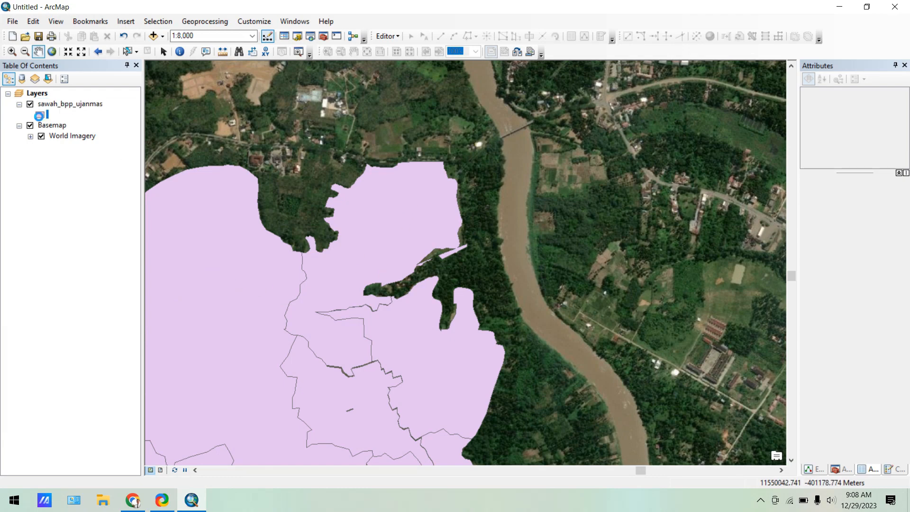
{"action": "left_click", "coordinate": [595, 260]}
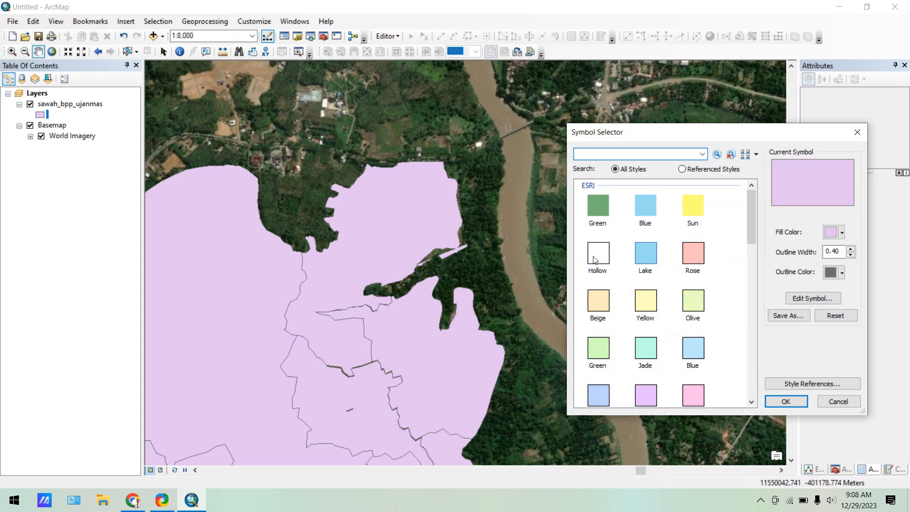
{"action": "left_click", "coordinate": [833, 272]}
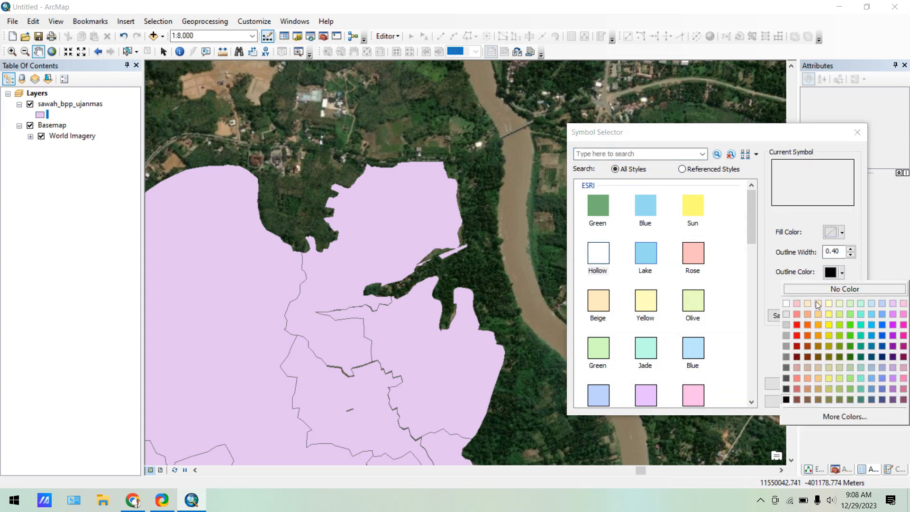
{"action": "left_click", "coordinate": [800, 323]}
{"action": "left_click_drag", "start_coordinate": [843, 253], "coordinate": [813, 254]}
{"action": "type", "text": "2"}
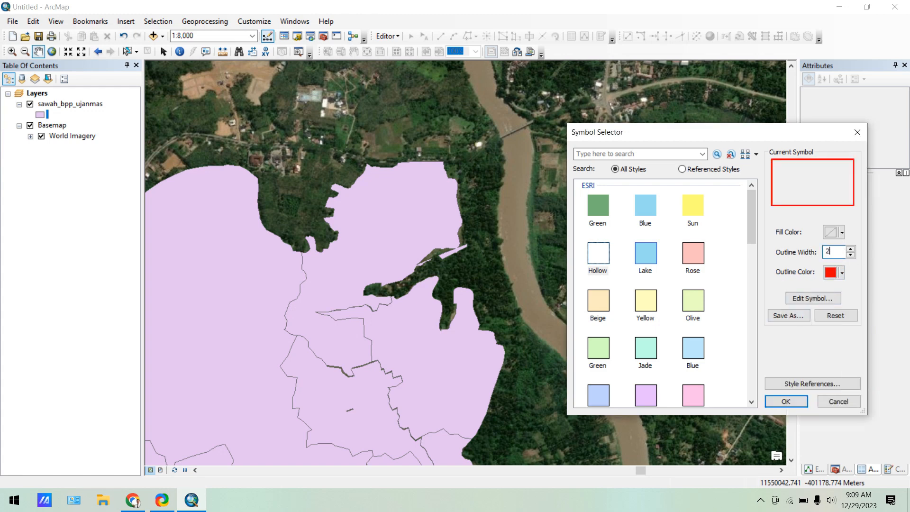
{"action": "left_click", "coordinate": [786, 401]}
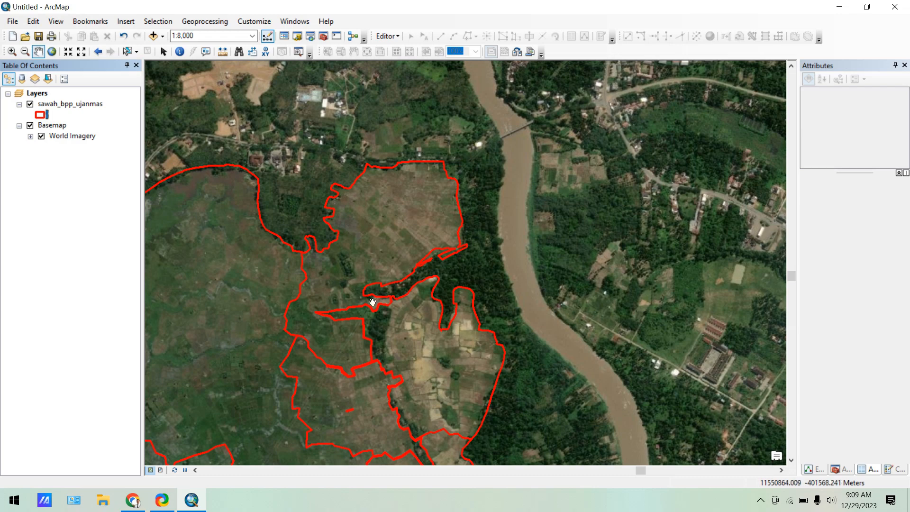
Start an edit session on the sawah_bpp_ujanmas layer with the Edit tool active.
{"action": "left_click_drag", "start_coordinate": [345, 300], "coordinate": [341, 243]}
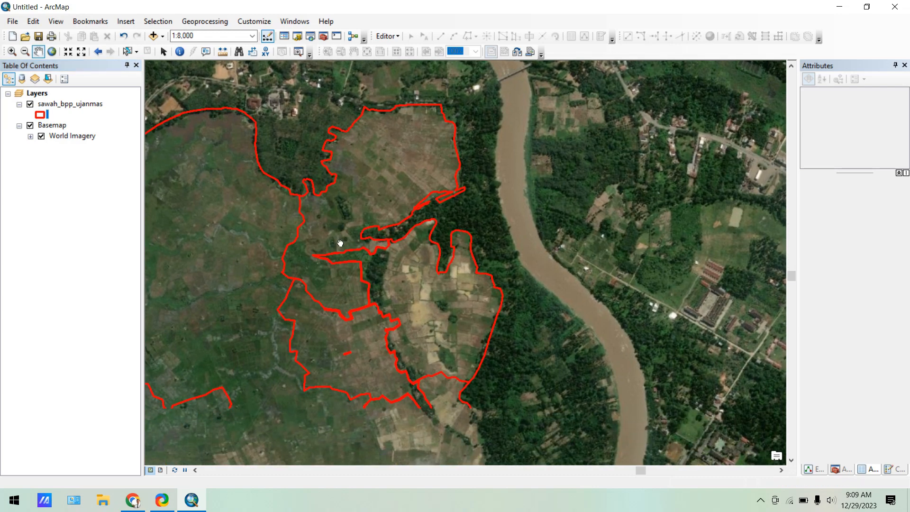
{"action": "left_click_drag", "start_coordinate": [368, 280], "coordinate": [471, 394]}
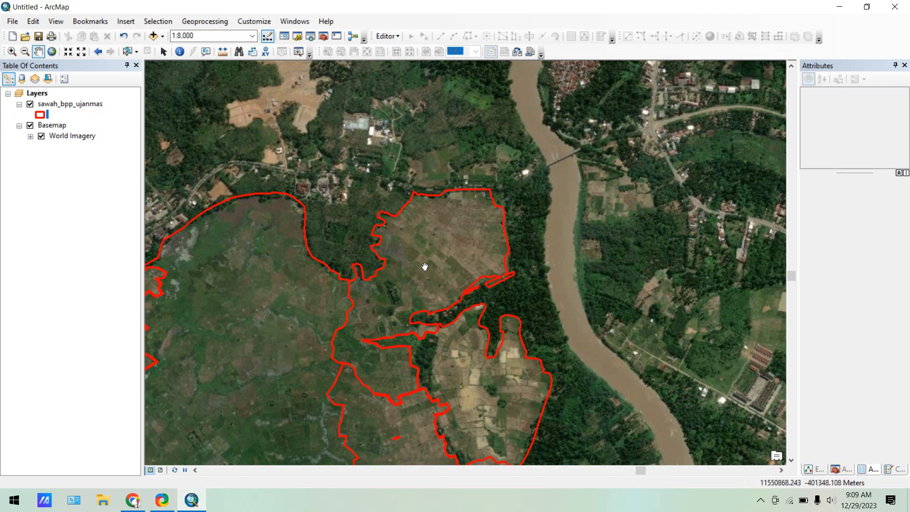
{"action": "left_click_drag", "start_coordinate": [425, 267], "coordinate": [448, 280]}
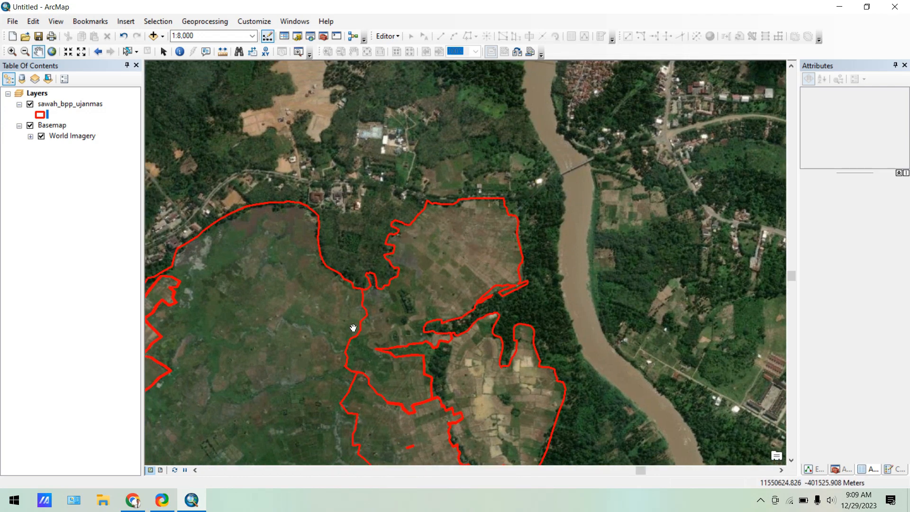
{"action": "left_click", "coordinate": [393, 37]}
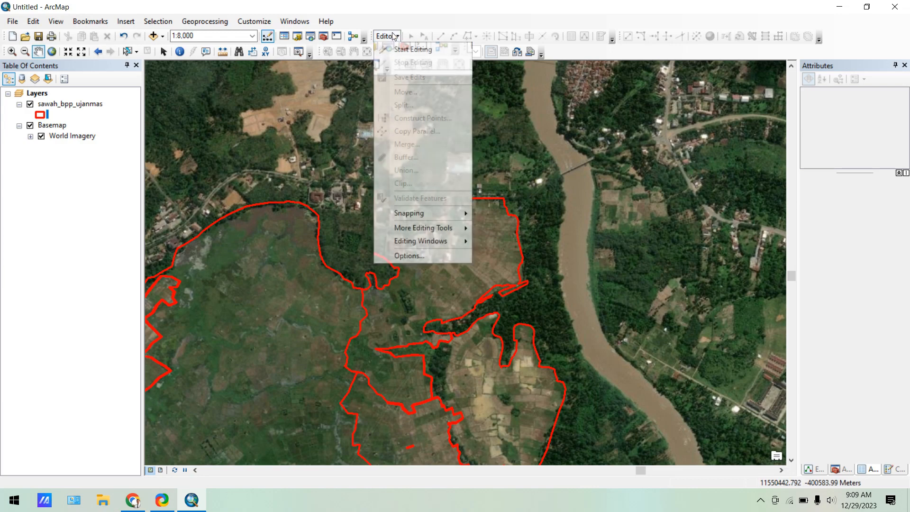
{"action": "left_click", "coordinate": [400, 53]}
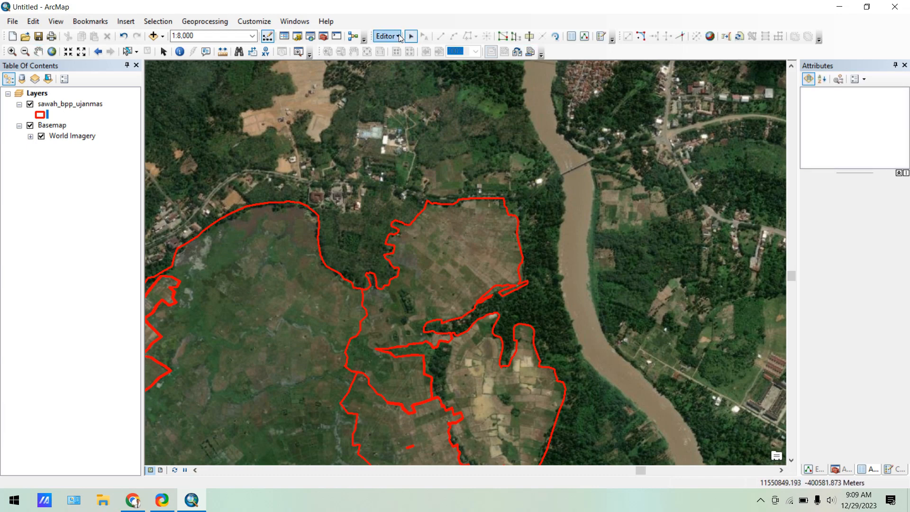
{"action": "left_click", "coordinate": [411, 38]}
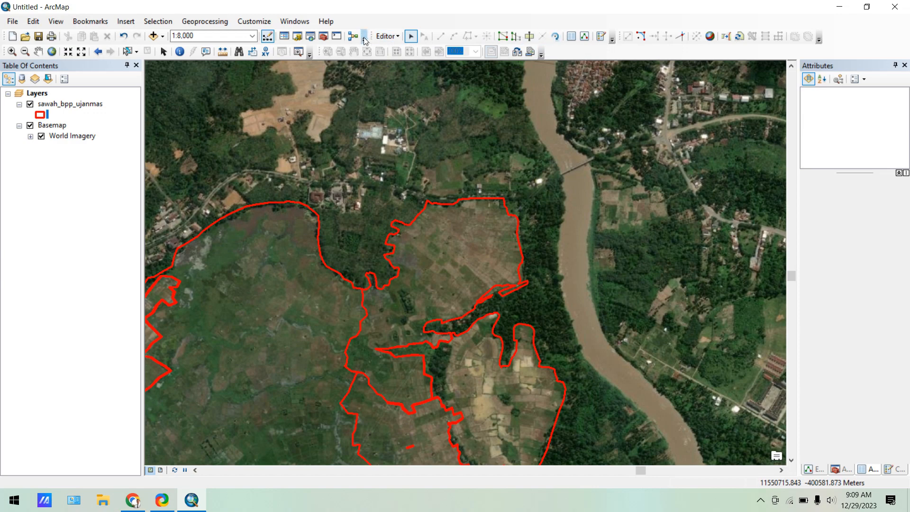
Compare the attributes of the large western rice-field polygon and its eastern neighbour near the river.
{"action": "left_click", "coordinate": [504, 243]}
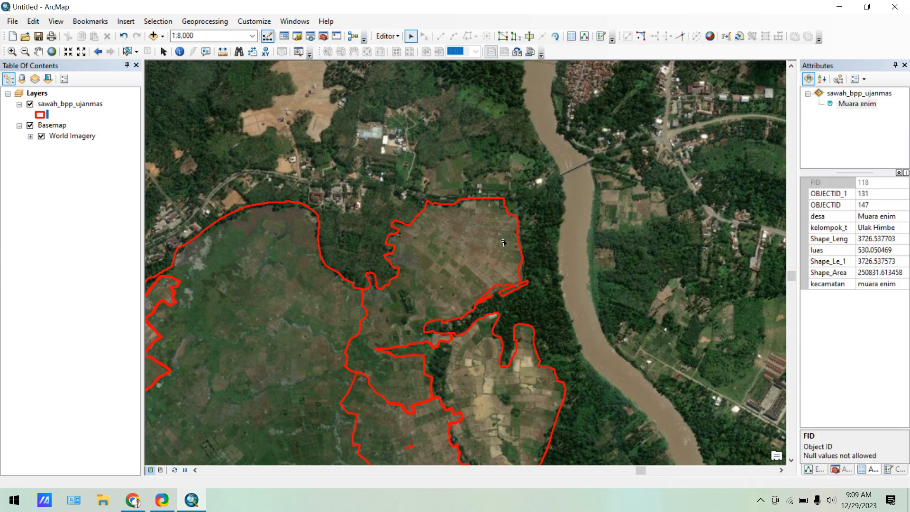
{"action": "left_click", "coordinate": [471, 254]}
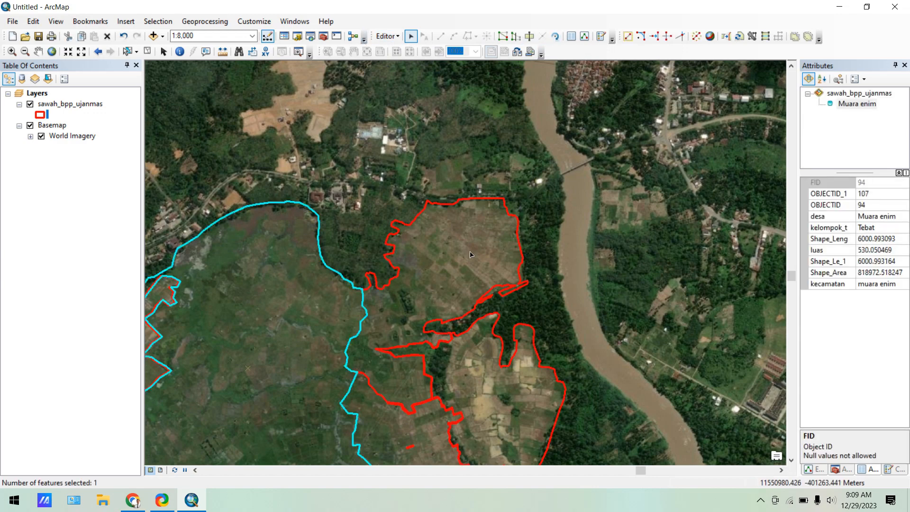
{"action": "left_click", "coordinate": [471, 255]}
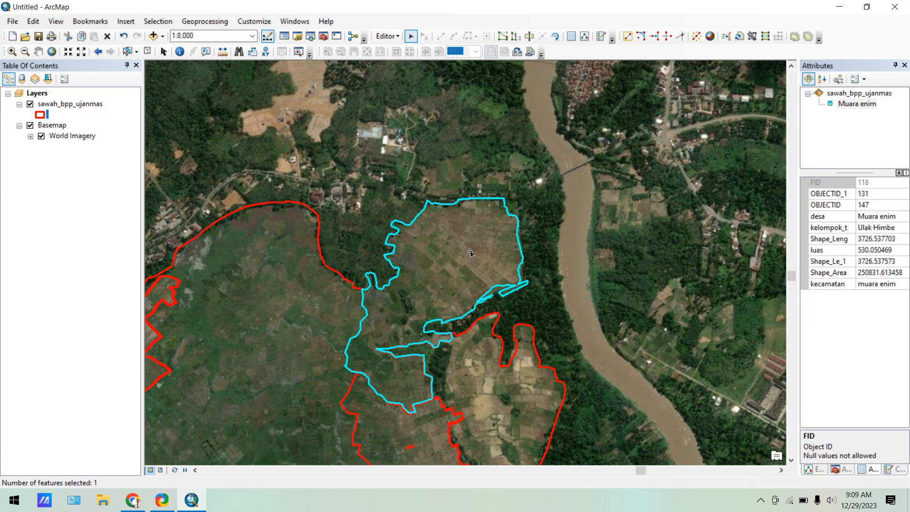
{"action": "left_click", "coordinate": [905, 66]}
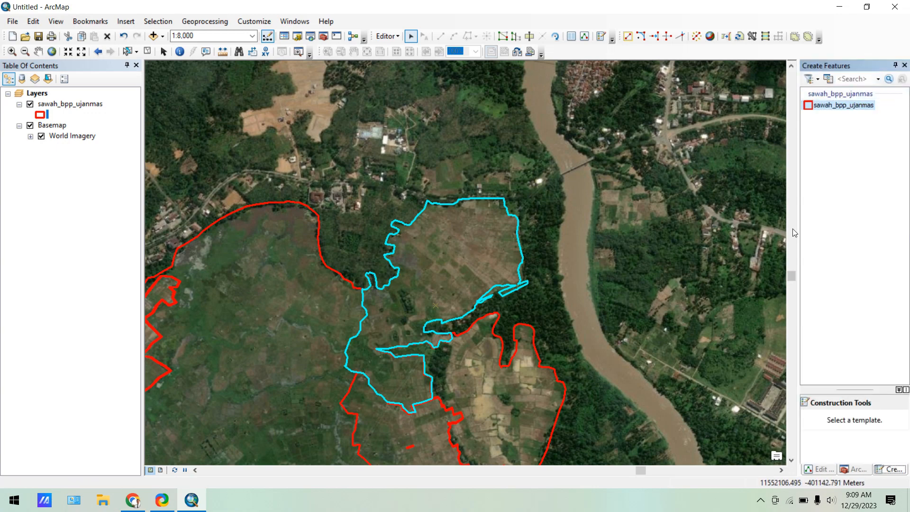
{"action": "left_click", "coordinate": [571, 37]}
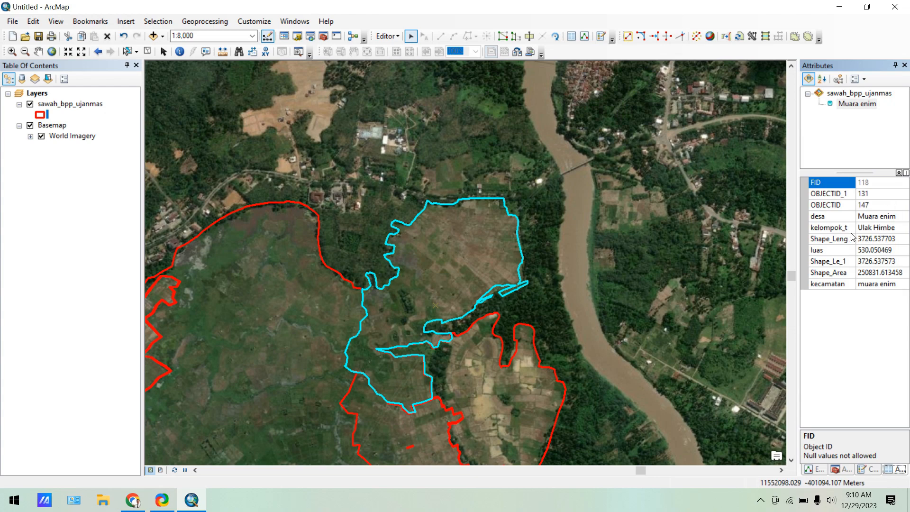
{"action": "left_click", "coordinate": [283, 292]}
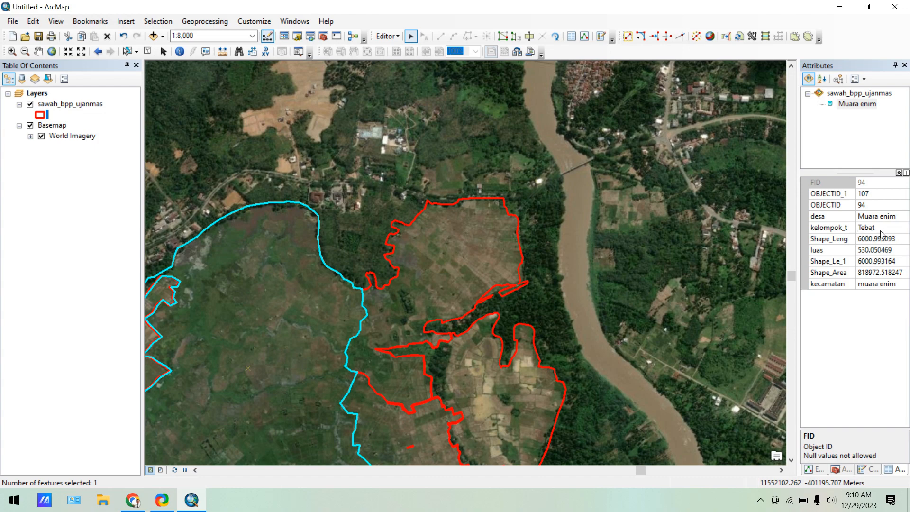
Split the Ulak Himbe polygon with a diagonal Cut Polygons line from its northwest edge to the southeast edge near the narrow strip.
{"action": "left_click", "coordinate": [482, 240]}
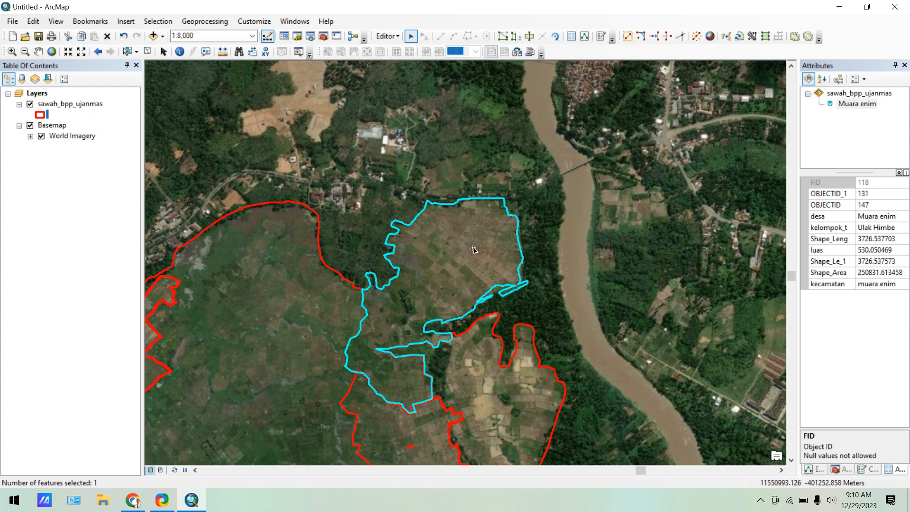
{"action": "scroll", "coordinate": [400, 288], "scroll_direction": "down", "scroll_amount": 1}
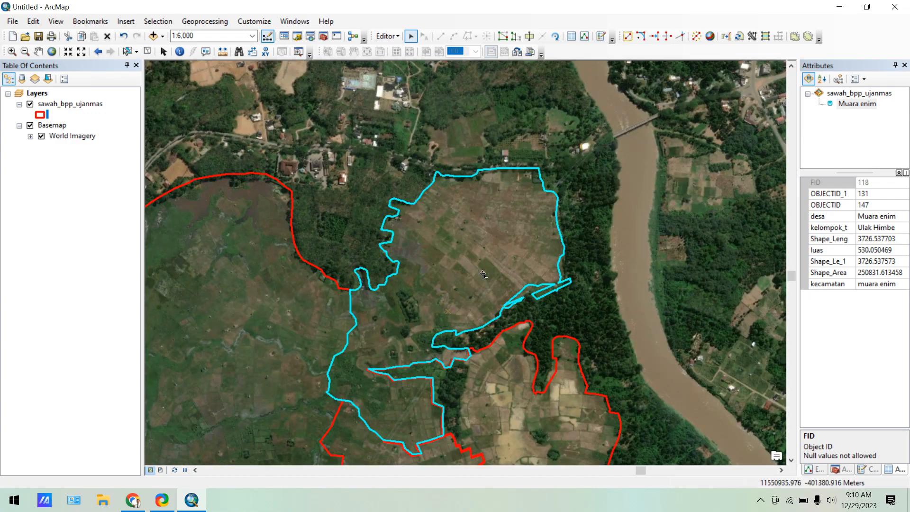
{"action": "left_click", "coordinate": [530, 36]}
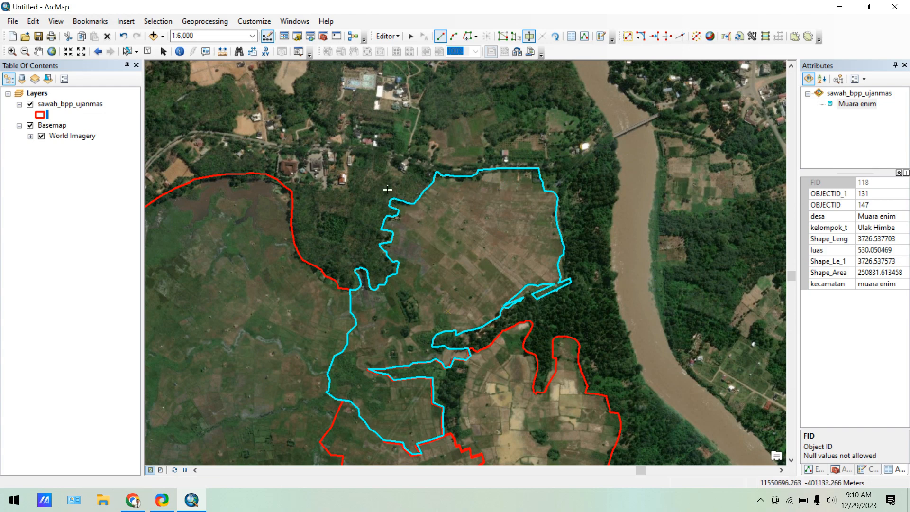
{"action": "left_click", "coordinate": [387, 170]}
{"action": "left_click", "coordinate": [400, 191]}
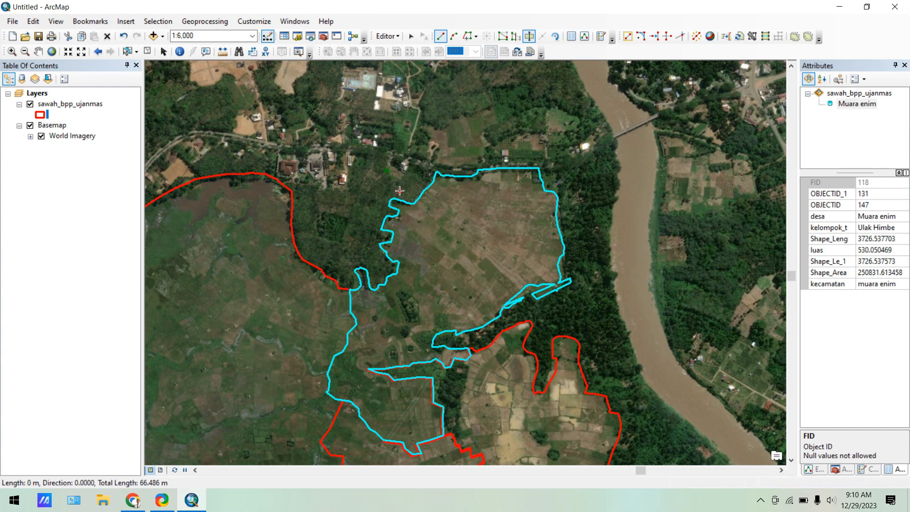
{"action": "left_click", "coordinate": [415, 204]}
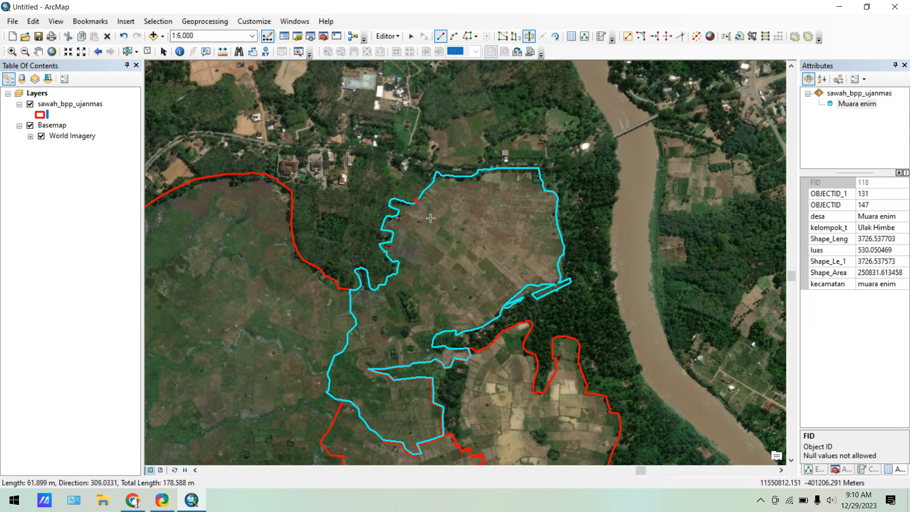
{"action": "left_click", "coordinate": [449, 233]}
{"action": "left_click", "coordinate": [465, 245]}
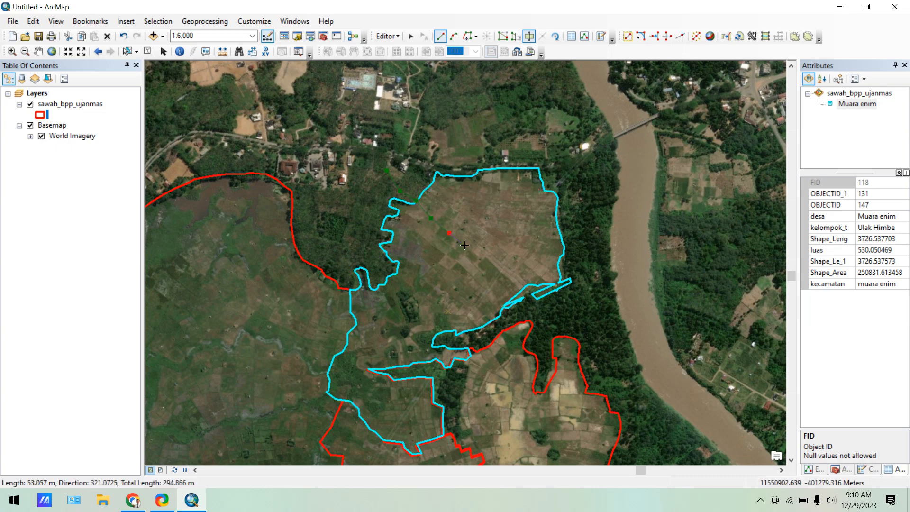
{"action": "left_click", "coordinate": [484, 261]}
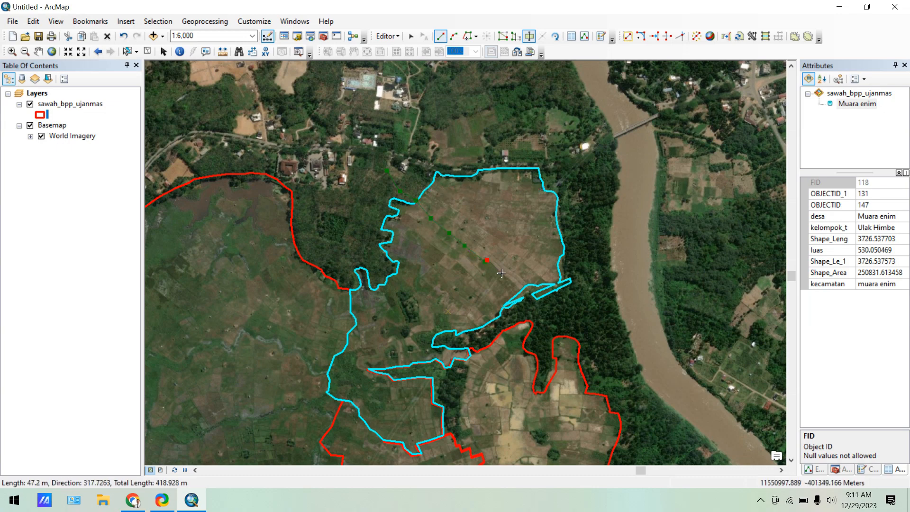
{"action": "left_click", "coordinate": [506, 278]}
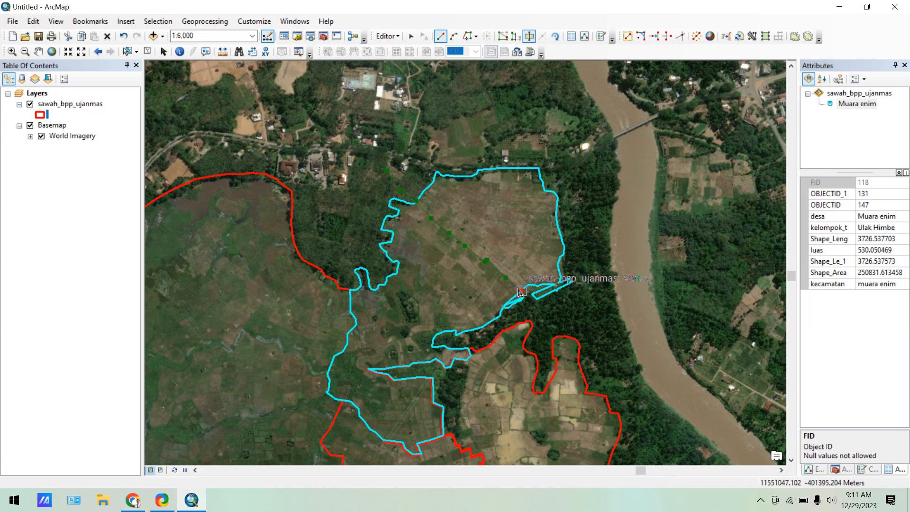
{"action": "left_click", "coordinate": [521, 291]}
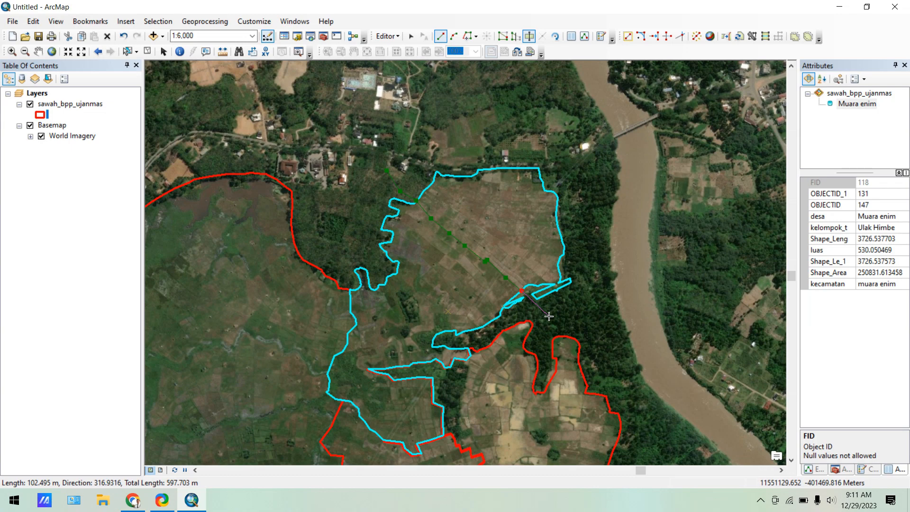
{"action": "key", "text": "F2"}
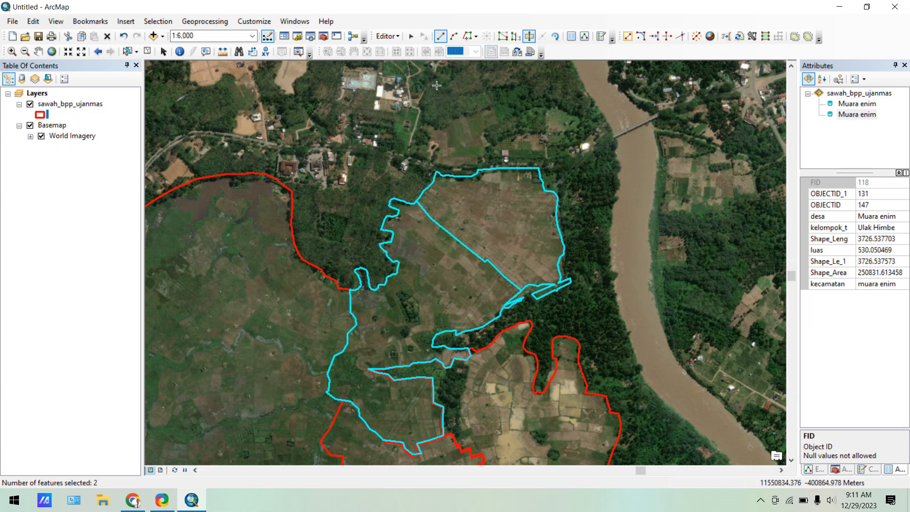
Select the northeastern and southwestern parts of the split Ulak Himbe polygon in turn to check their extents and attributes.
{"action": "left_click", "coordinate": [411, 38]}
{"action": "left_click", "coordinate": [491, 204]}
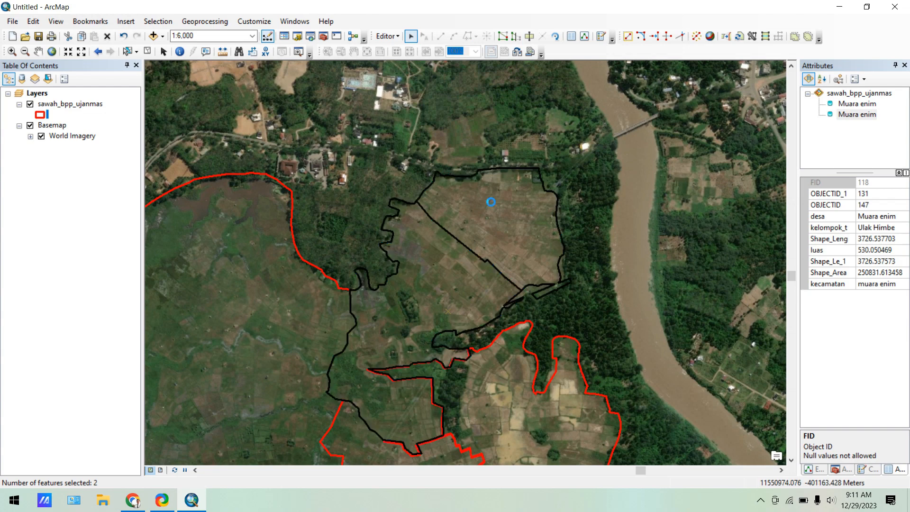
{"action": "left_click", "coordinate": [431, 269]}
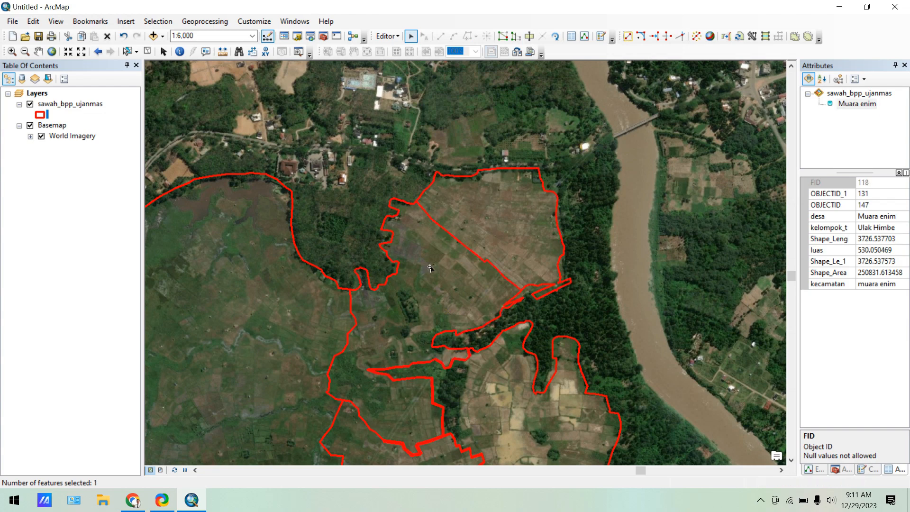
{"action": "left_click", "coordinate": [494, 213]}
{"action": "left_click", "coordinate": [495, 224]}
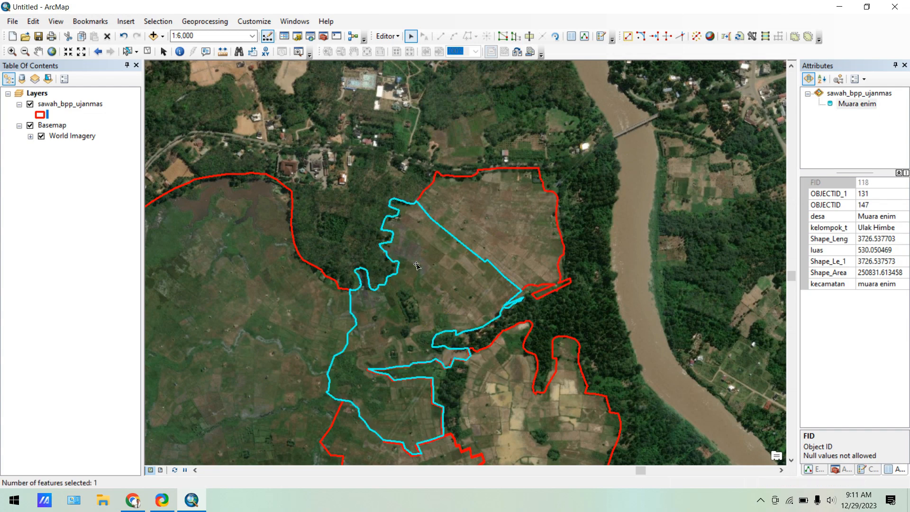
{"action": "left_click", "coordinate": [496, 223]}
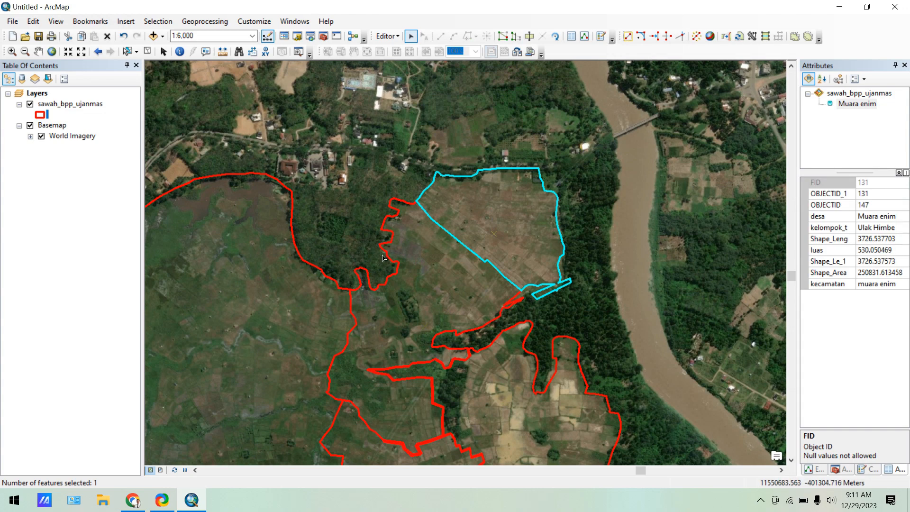
{"action": "left_click", "coordinate": [444, 274]}
{"action": "left_click", "coordinate": [495, 225]}
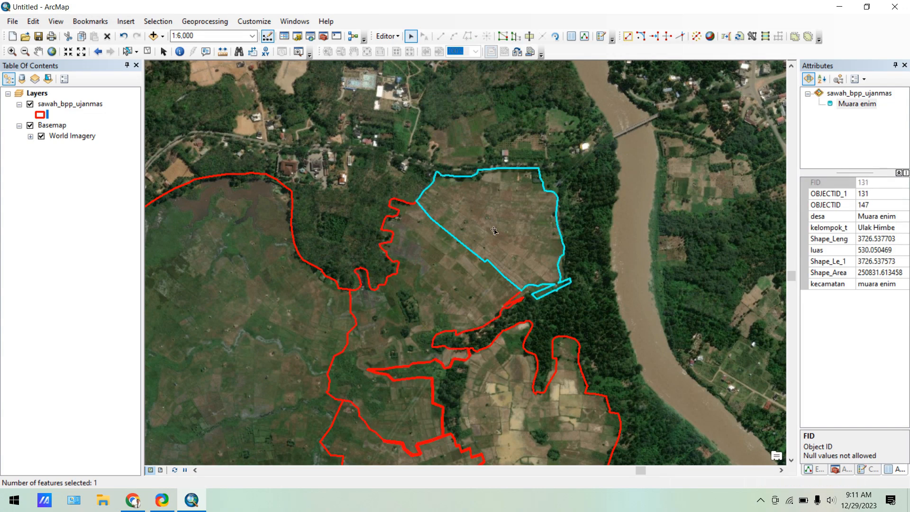
{"action": "left_click", "coordinate": [433, 284]}
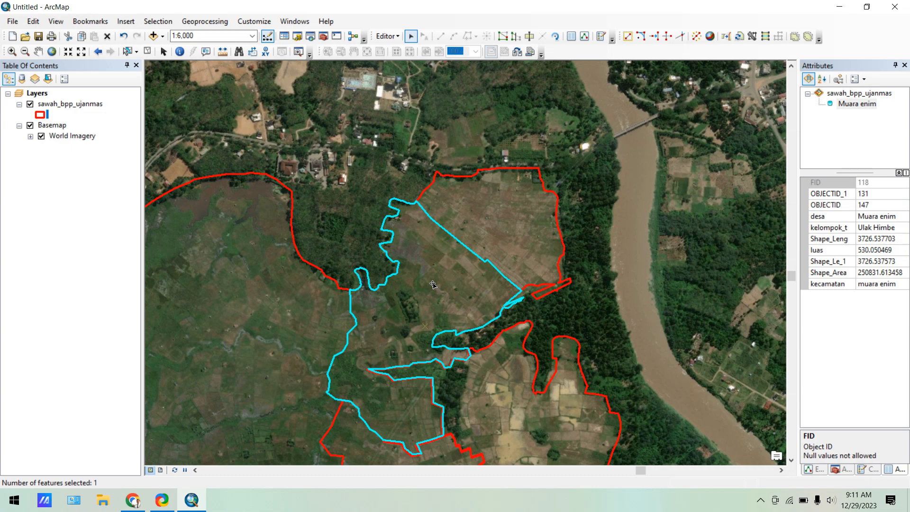
Set the kelompok_t attribute of the northeastern part of the split Ulak Himbe polygon to "panang asri".
{"action": "left_click", "coordinate": [525, 215]}
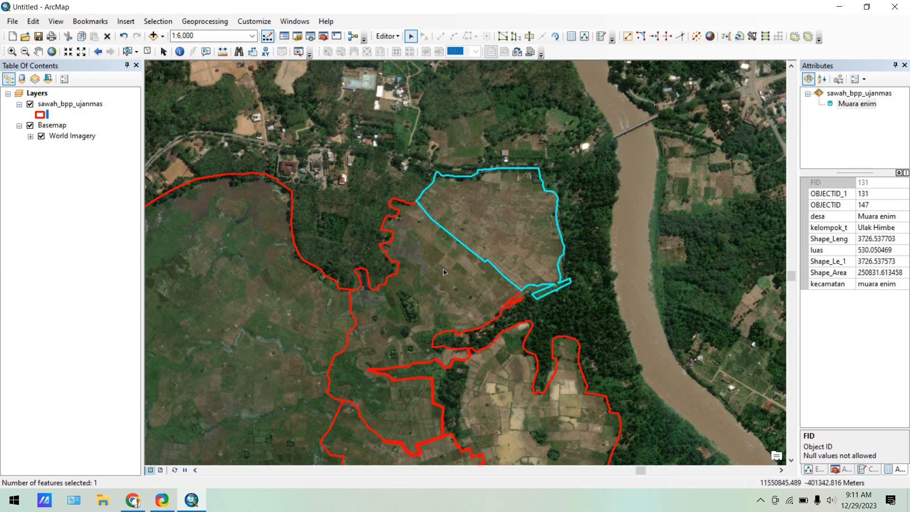
{"action": "left_click", "coordinate": [420, 295]}
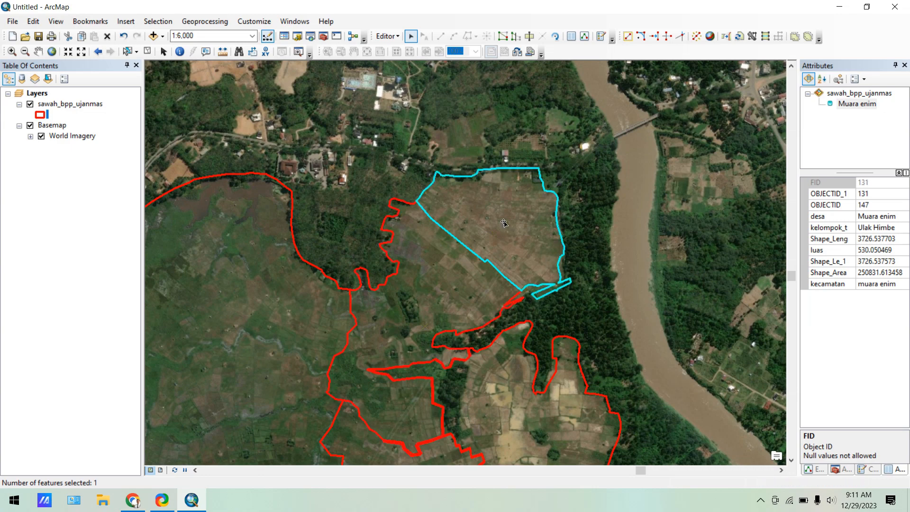
{"action": "left_click", "coordinate": [542, 232]}
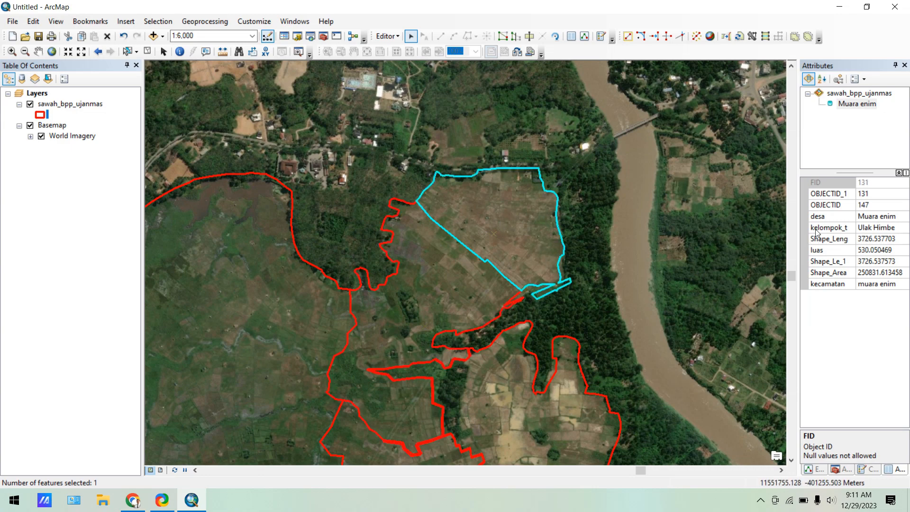
{"action": "left_click_drag", "start_coordinate": [900, 228], "coordinate": [854, 229]}
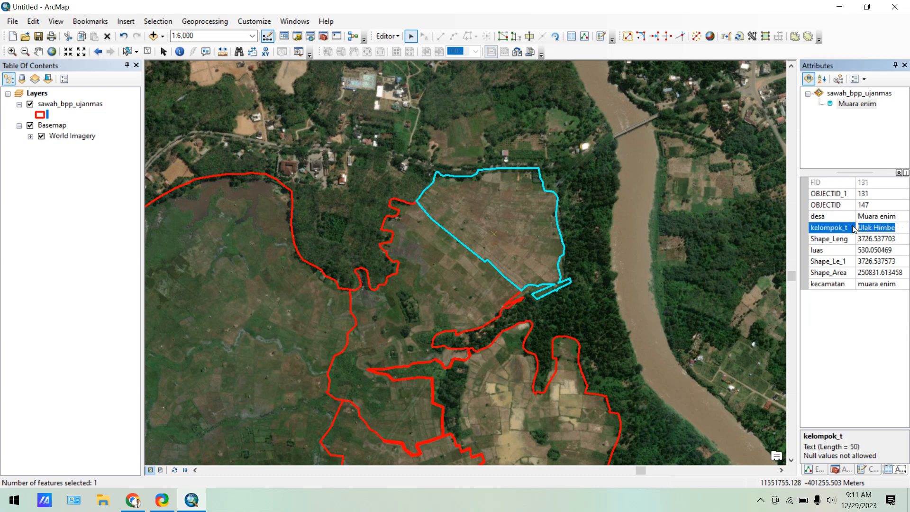
{"action": "type", "text": "panang asri"}
{"action": "key", "text": "Return"}
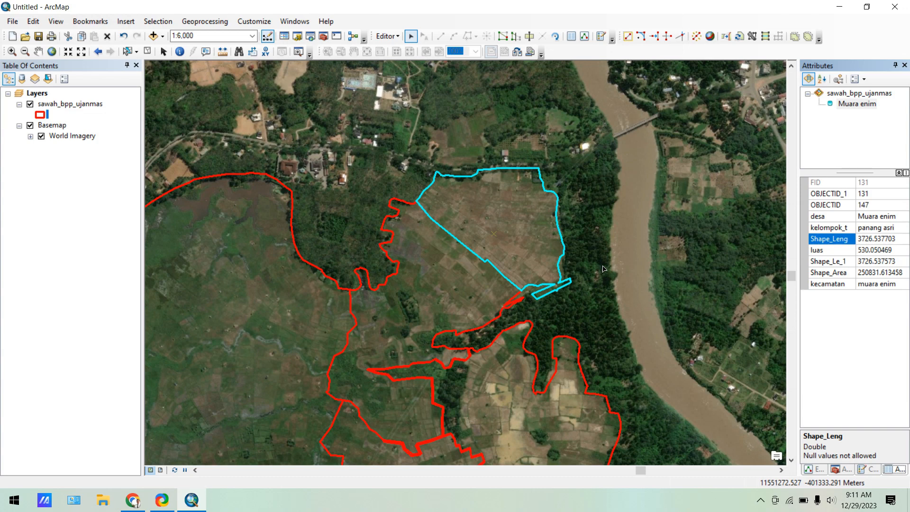
{"action": "left_click", "coordinate": [578, 179]}
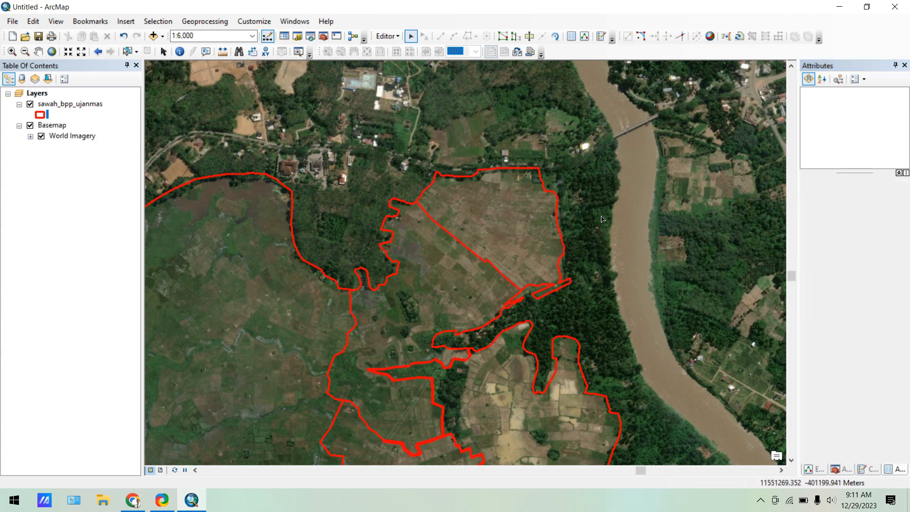
Split the panang asri polygon with a stepped Cut Polygons line from its upper east edge to its southwest diagonal edge.
{"action": "left_click", "coordinate": [525, 217]}
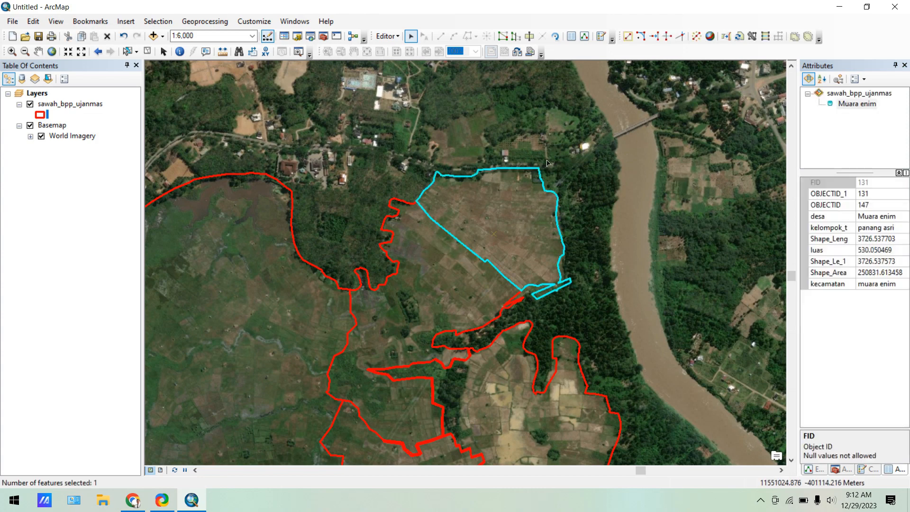
{"action": "left_click", "coordinate": [530, 36]}
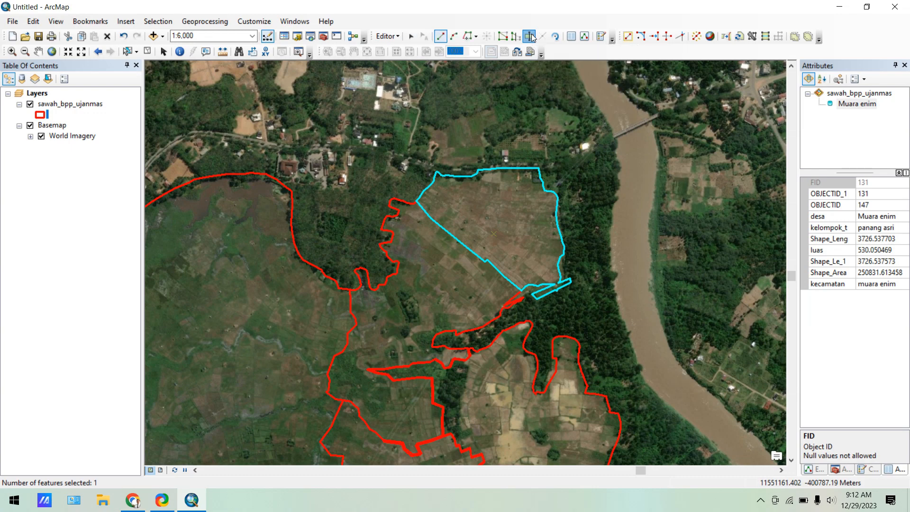
{"action": "left_click", "coordinate": [566, 167]}
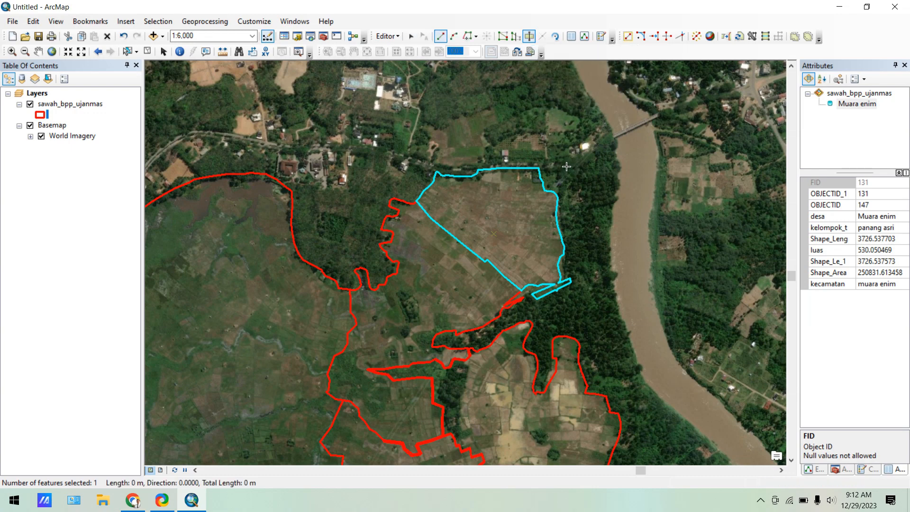
{"action": "left_click", "coordinate": [545, 190]}
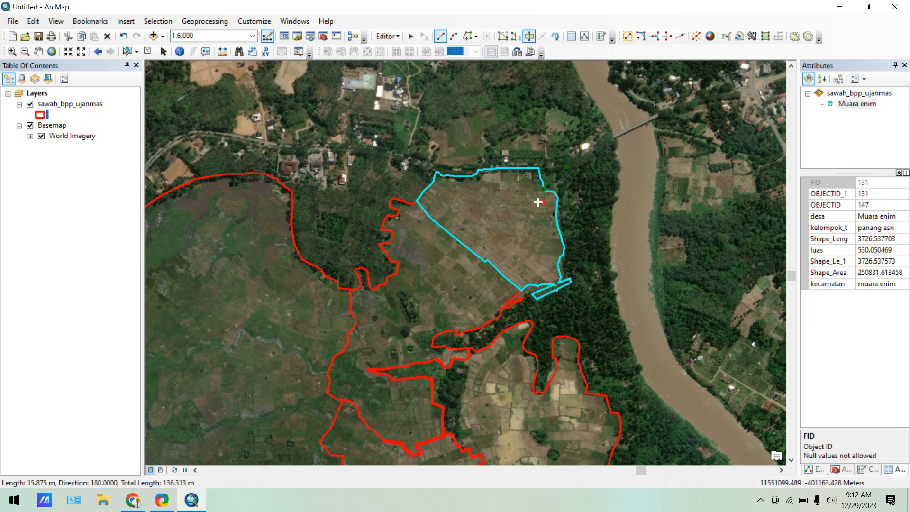
{"action": "left_click", "coordinate": [544, 202]}
{"action": "left_click", "coordinate": [527, 201]}
{"action": "left_click", "coordinate": [526, 222]}
{"action": "left_click", "coordinate": [510, 221]}
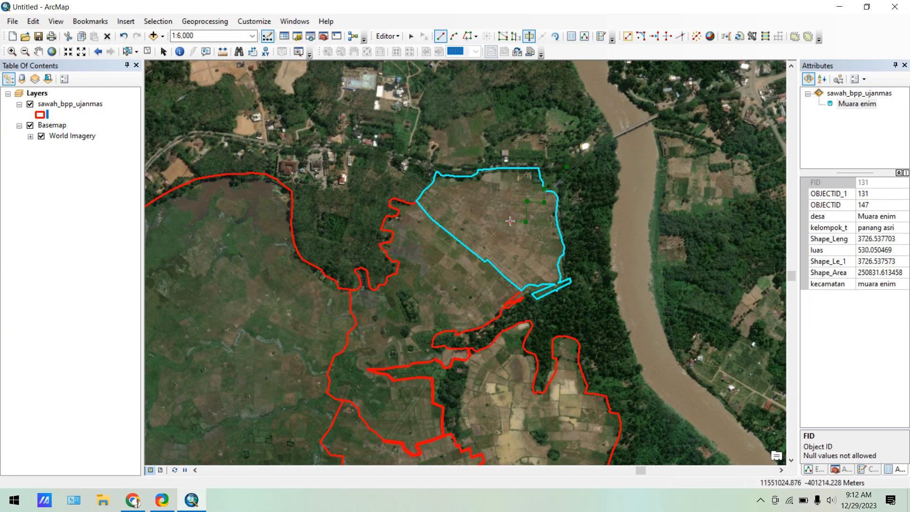
{"action": "left_click", "coordinate": [490, 234]}
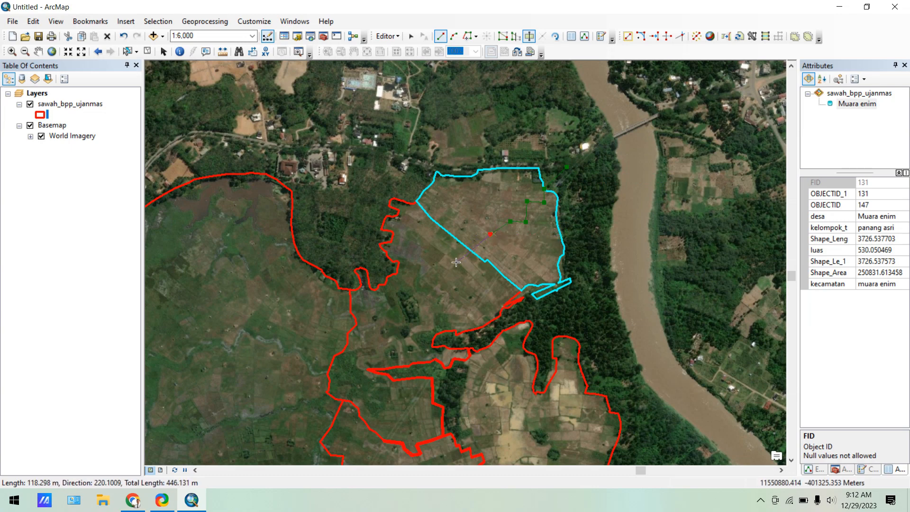
{"action": "double_click", "coordinate": [456, 263]}
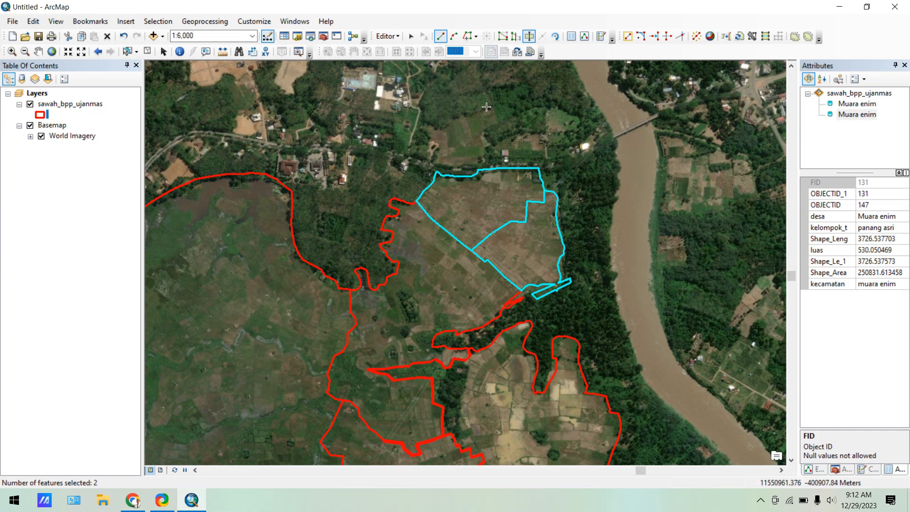
Select the northern and southeastern parts of the split panang asri polygon in turn to check their extents.
{"action": "left_click", "coordinate": [411, 36]}
{"action": "left_click", "coordinate": [545, 248], "text": "shift"}
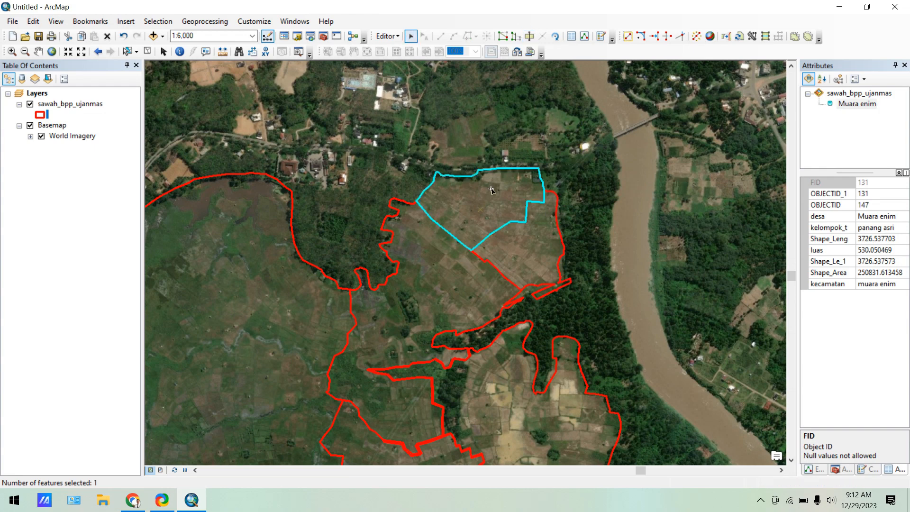
{"action": "left_click", "coordinate": [543, 248]}
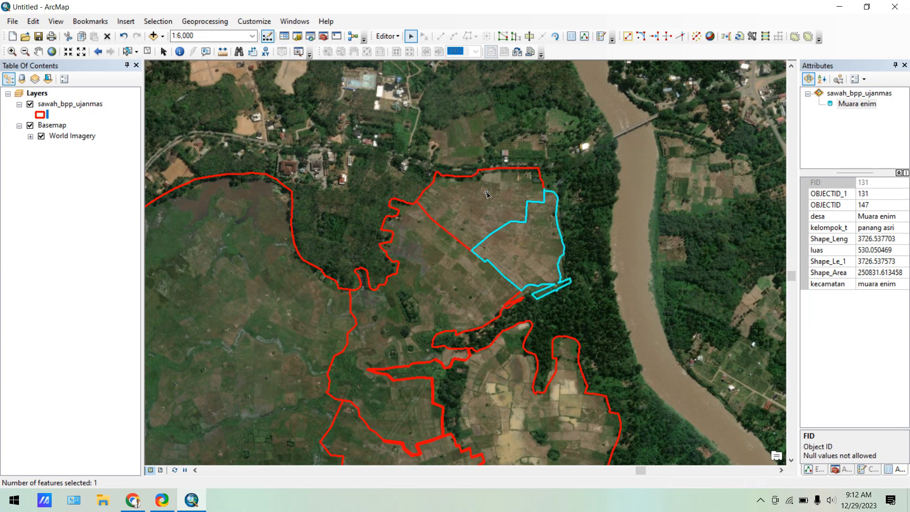
{"action": "left_click", "coordinate": [504, 212]}
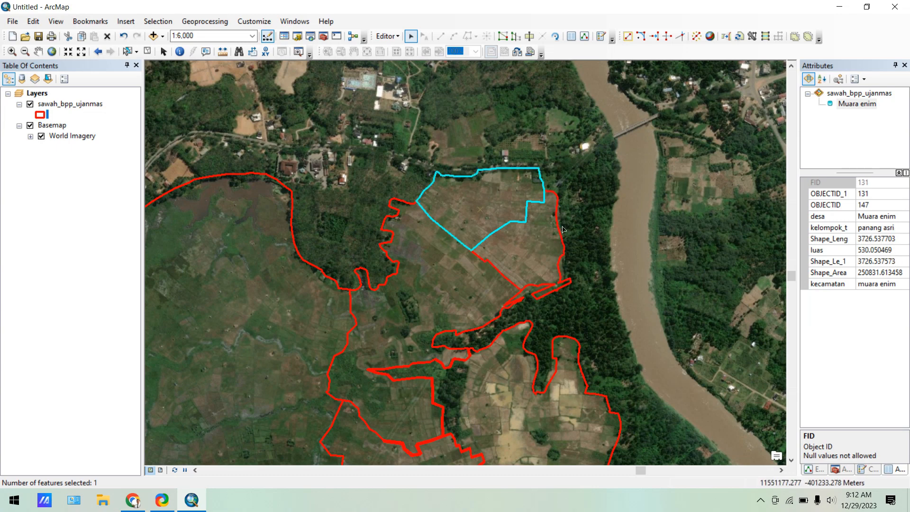
Set the kelompok_t attribute of the southeastern part to "belimbing jaya" and clear the selection.
{"action": "left_click", "coordinate": [540, 241]}
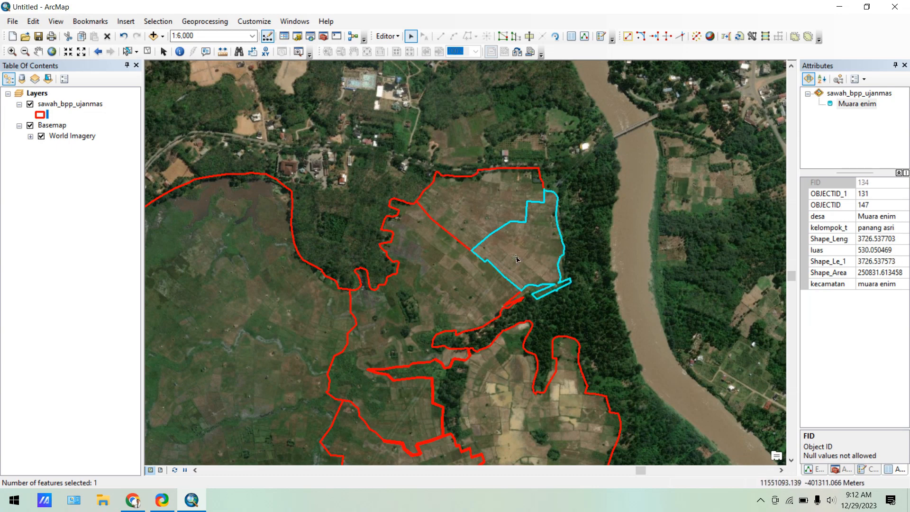
{"action": "left_click", "coordinate": [898, 228]}
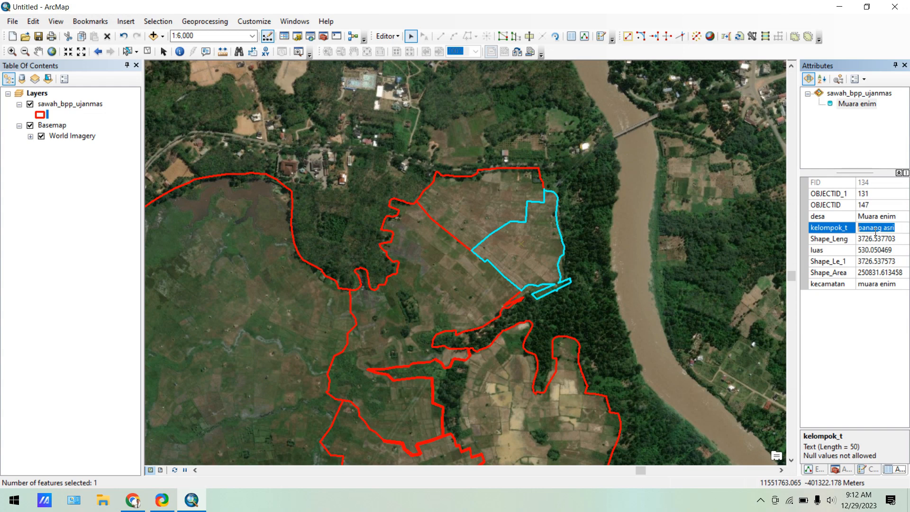
{"action": "type", "text": "belimbing jaya"}
{"action": "left_click", "coordinate": [876, 237]}
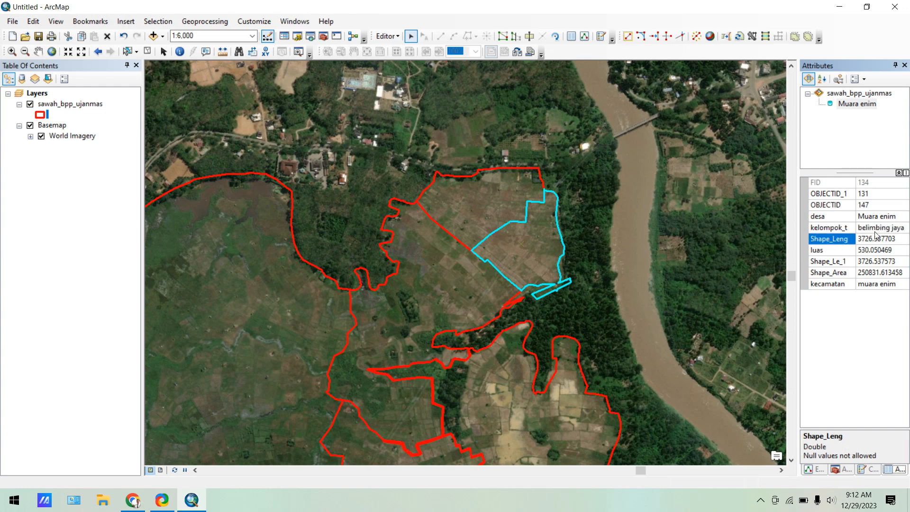
{"action": "left_click", "coordinate": [579, 224]}
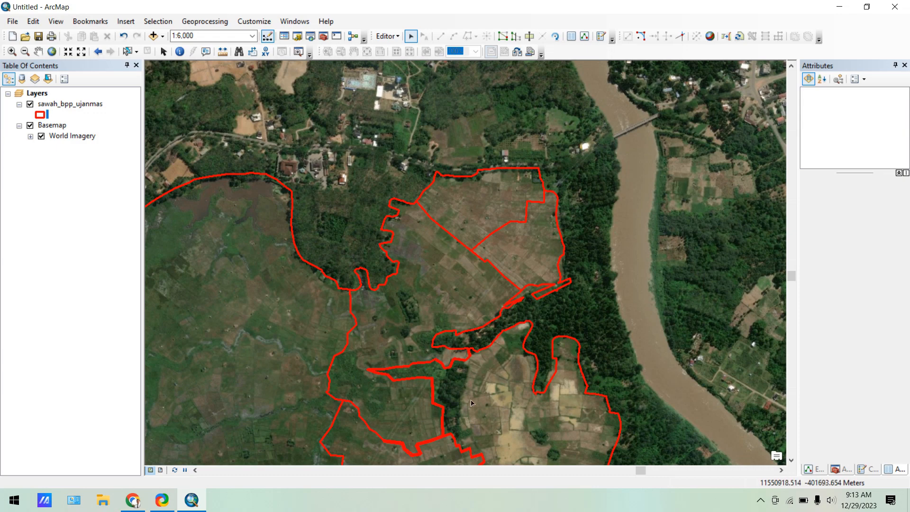
Reshape the northeast corner of the panang asri polygon with a stepped line that cuts the corner area out.
{"action": "scroll", "coordinate": [539, 180], "scroll_direction": "up", "scroll_amount": 1}
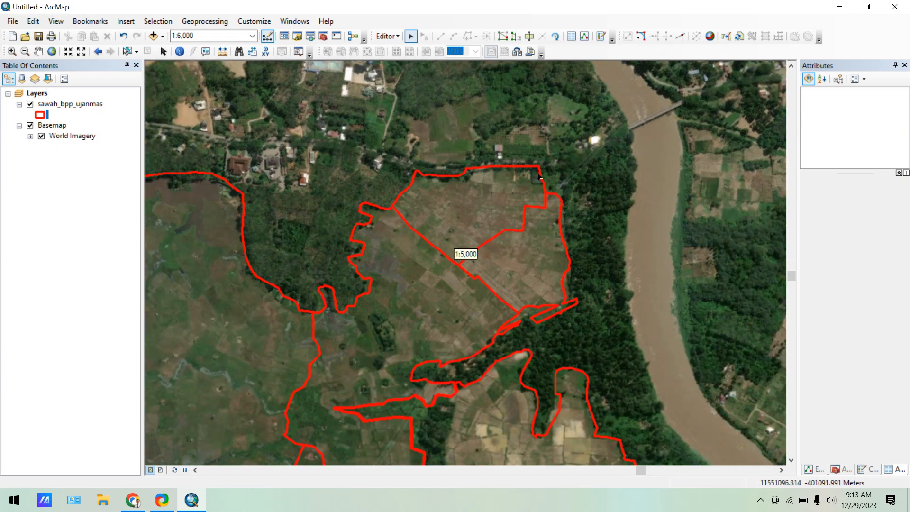
{"action": "scroll", "coordinate": [542, 171], "scroll_direction": "up", "scroll_amount": 1}
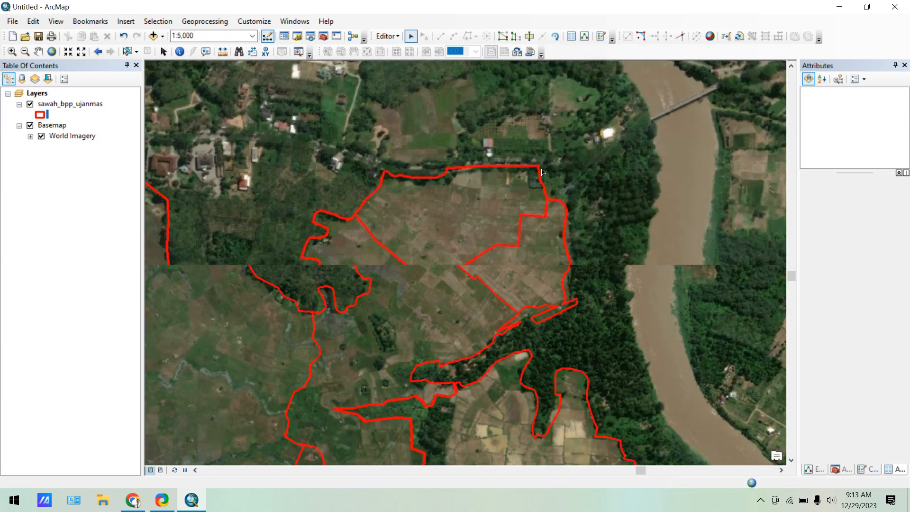
{"action": "scroll", "coordinate": [542, 172], "scroll_direction": "up", "scroll_amount": 1}
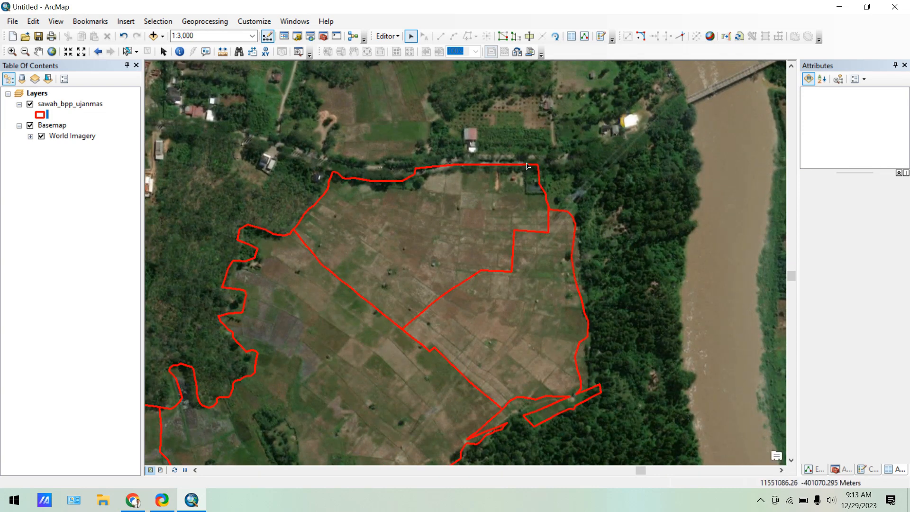
{"action": "left_click", "coordinate": [481, 199]}
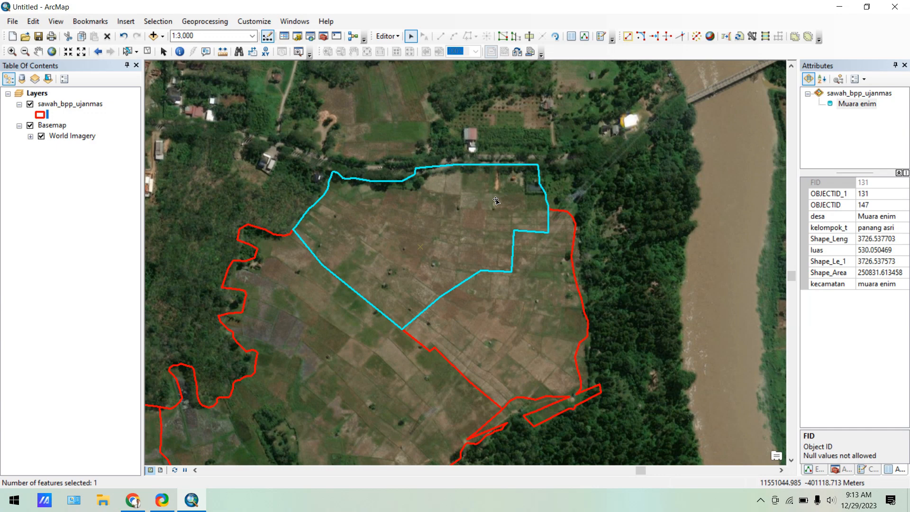
{"action": "left_click", "coordinate": [514, 37]}
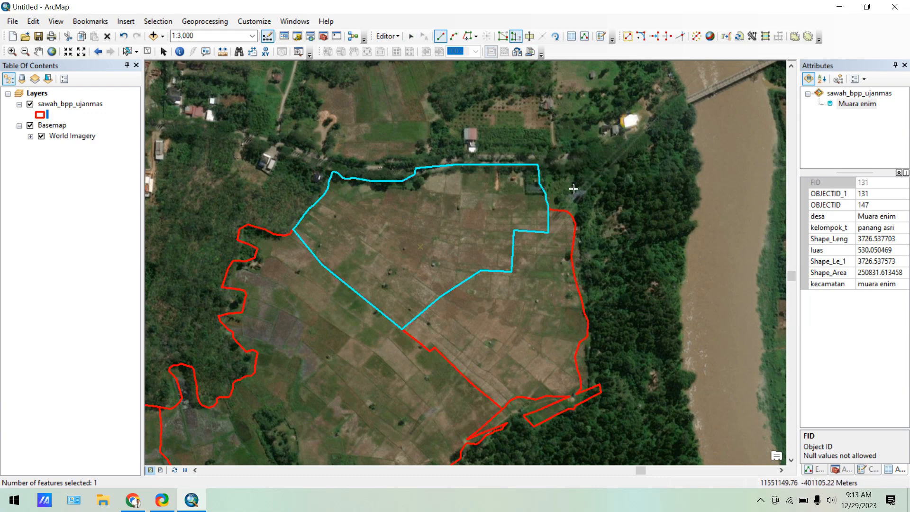
{"action": "left_click", "coordinate": [522, 146]}
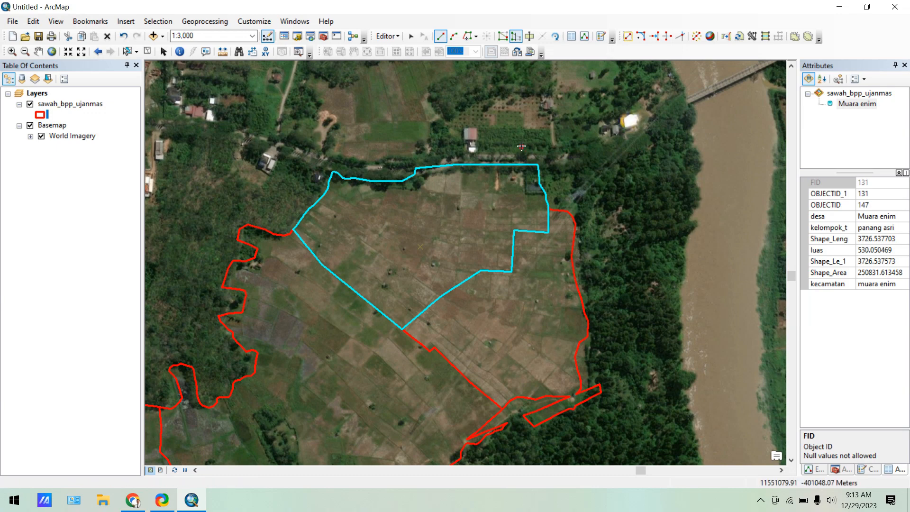
{"action": "left_click", "coordinate": [526, 166]}
{"action": "left_click", "coordinate": [528, 194]}
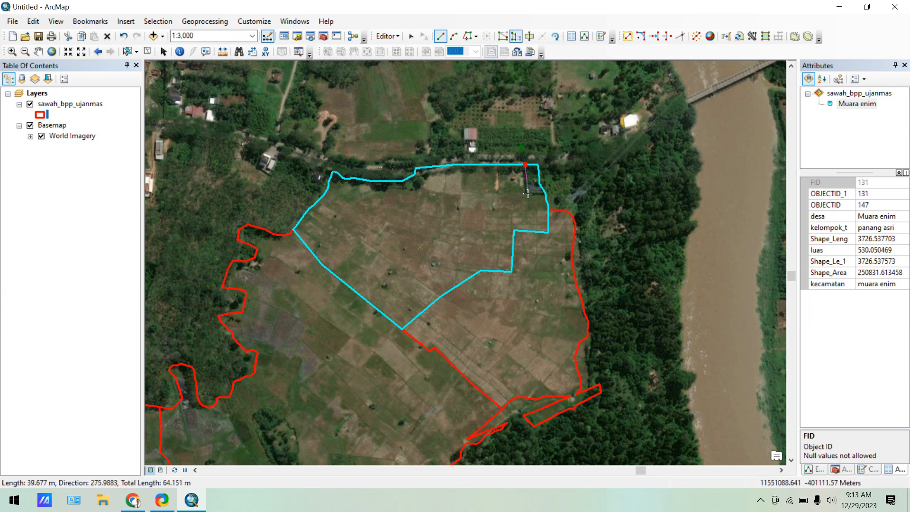
{"action": "double_click", "coordinate": [572, 193]}
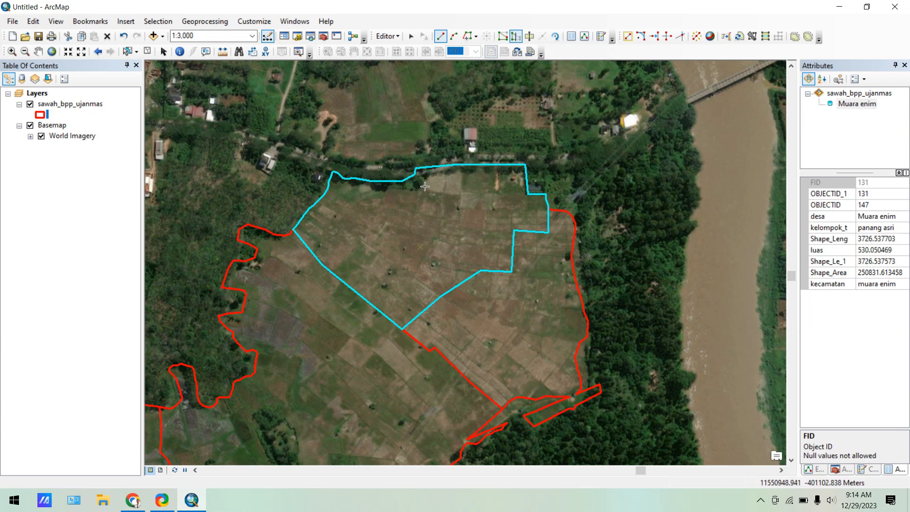
Reshape the northern edge of the panang asri polygon along the field boundary south of the road and trees.
{"action": "left_click", "coordinate": [310, 168]}
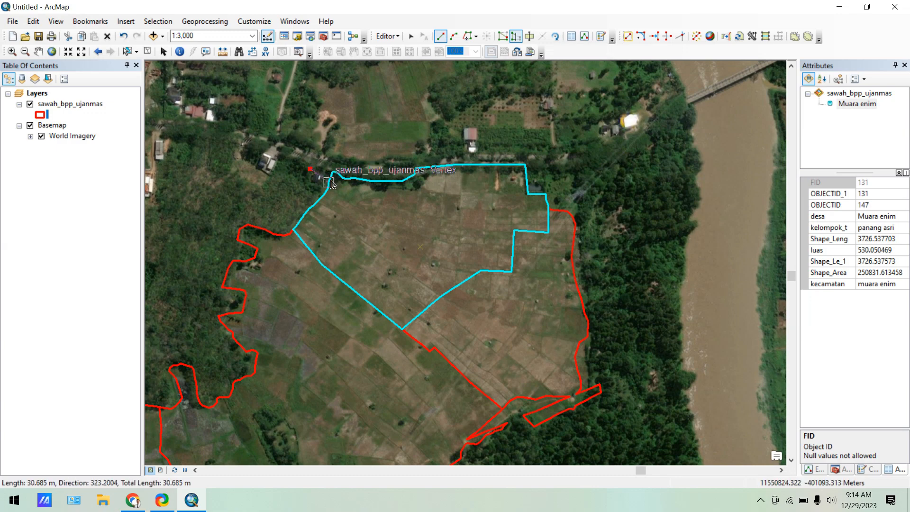
{"action": "left_click", "coordinate": [329, 182]}
{"action": "left_click", "coordinate": [341, 183]}
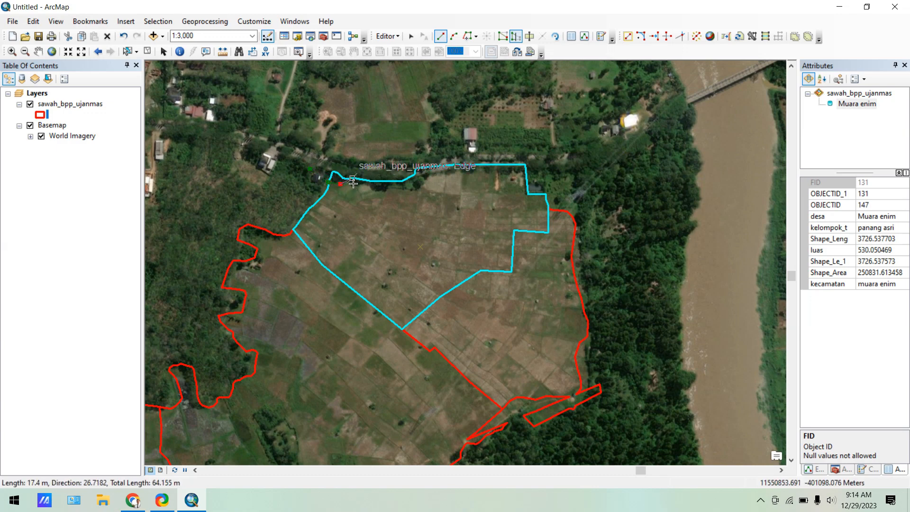
{"action": "left_click", "coordinate": [354, 183]}
{"action": "left_click", "coordinate": [376, 189]}
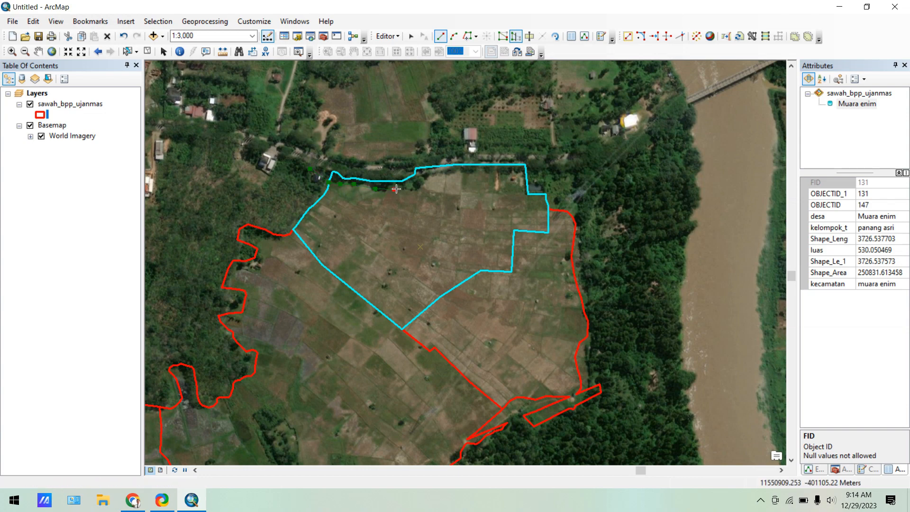
{"action": "left_click", "coordinate": [395, 190]}
{"action": "left_click", "coordinate": [418, 188]}
{"action": "left_click", "coordinate": [429, 176]}
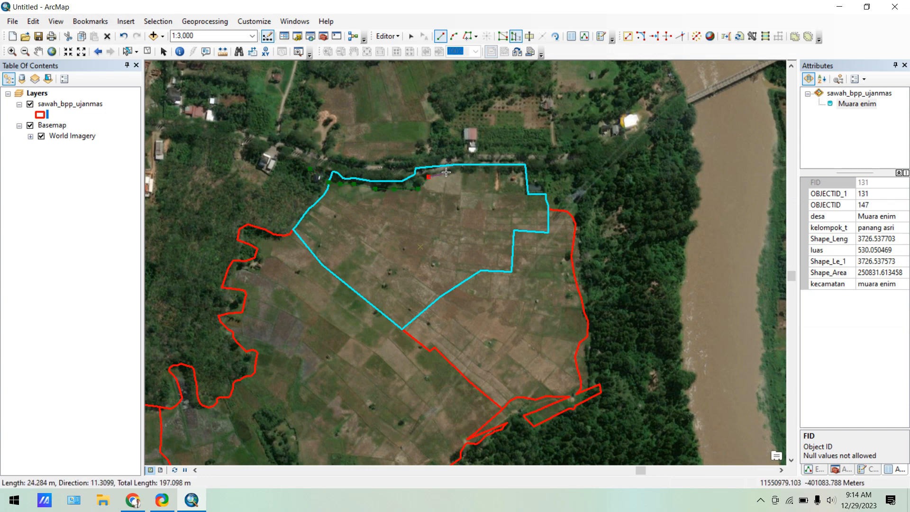
{"action": "left_click", "coordinate": [447, 173]}
{"action": "left_click", "coordinate": [458, 172]}
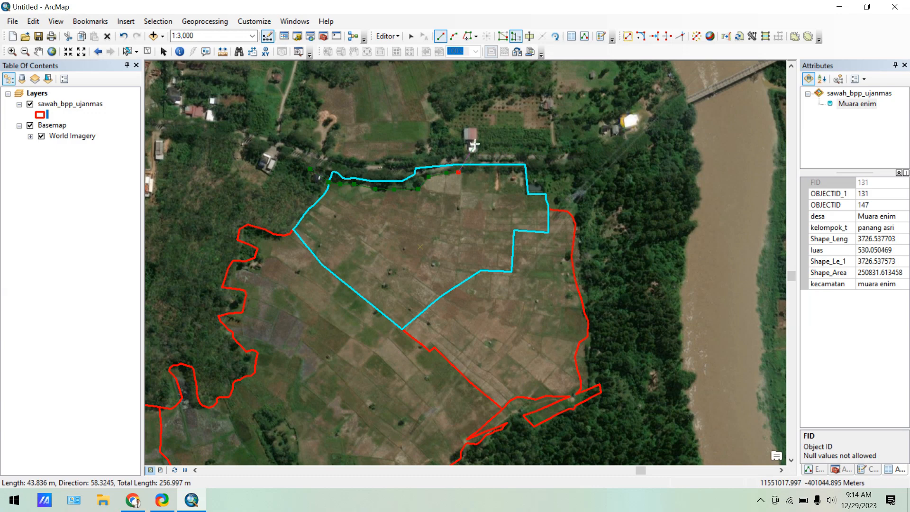
{"action": "double_click", "coordinate": [474, 144]}
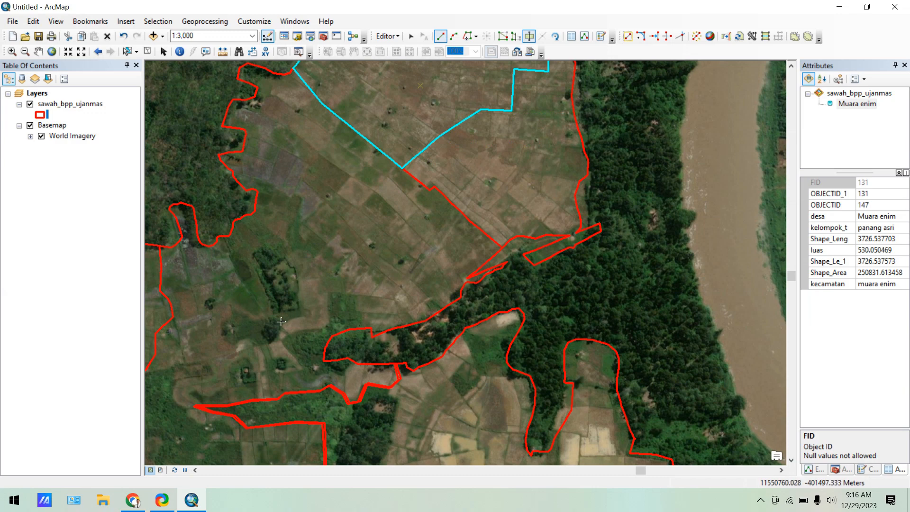
Cut the tree patch out of the western part of the Ulak Himbe polygon with a split line traced around the trees.
{"action": "left_click", "coordinate": [410, 36]}
{"action": "left_click", "coordinate": [296, 245]}
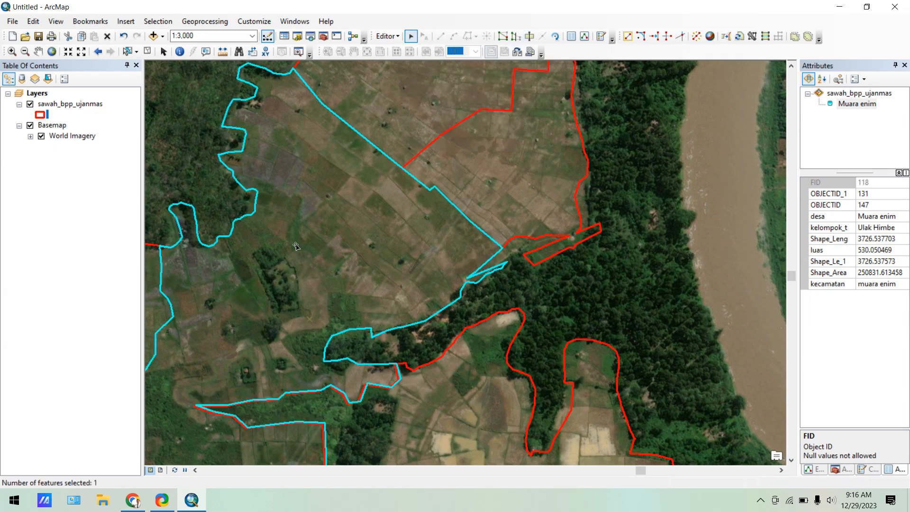
{"action": "left_click", "coordinate": [529, 37]}
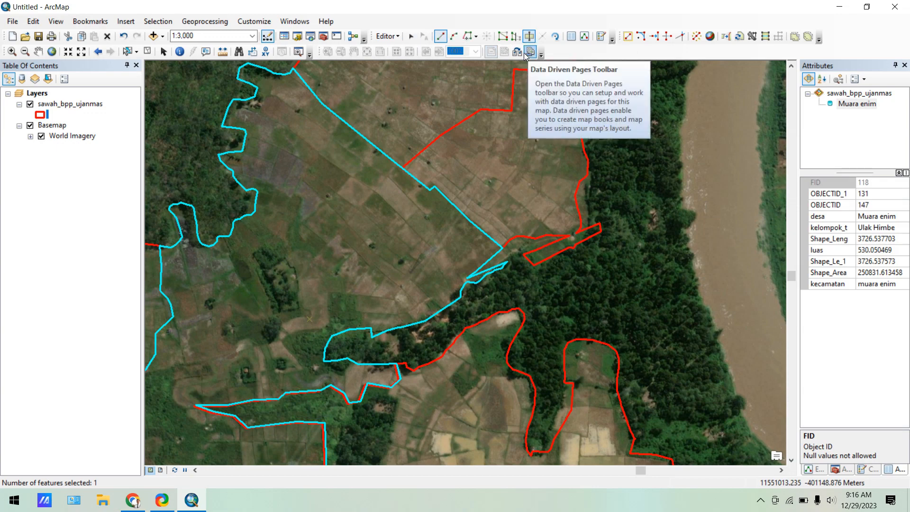
{"action": "left_click", "coordinate": [220, 267]}
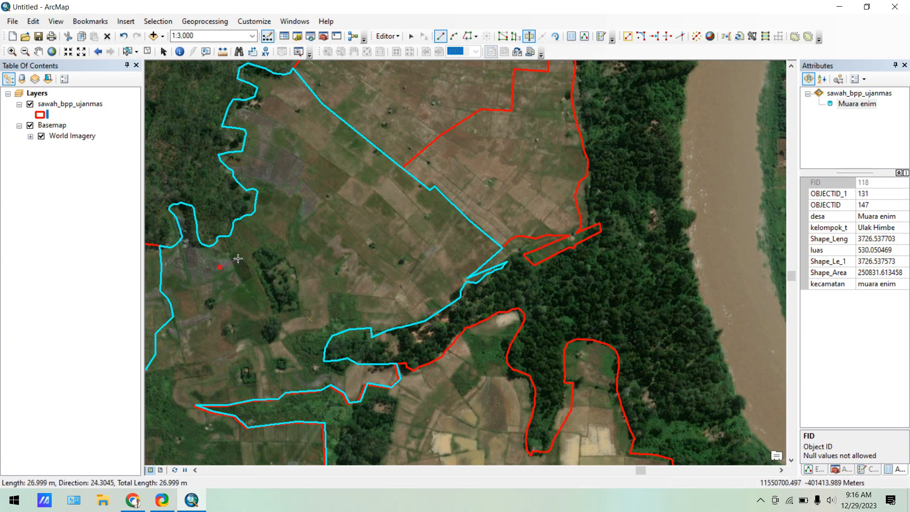
{"action": "left_click", "coordinate": [238, 257]}
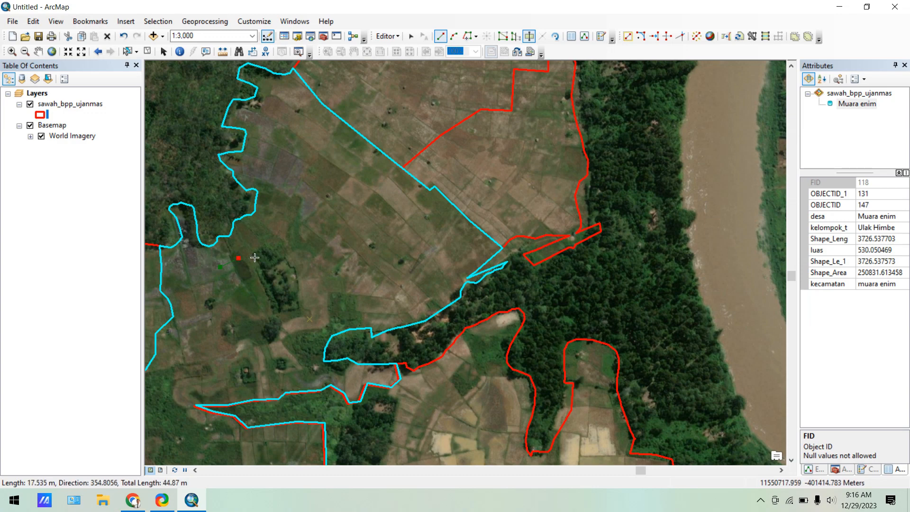
{"action": "left_click", "coordinate": [253, 253]}
{"action": "left_click", "coordinate": [264, 243]}
{"action": "left_click", "coordinate": [277, 249]}
{"action": "left_click", "coordinate": [283, 258]}
{"action": "left_click", "coordinate": [293, 266]}
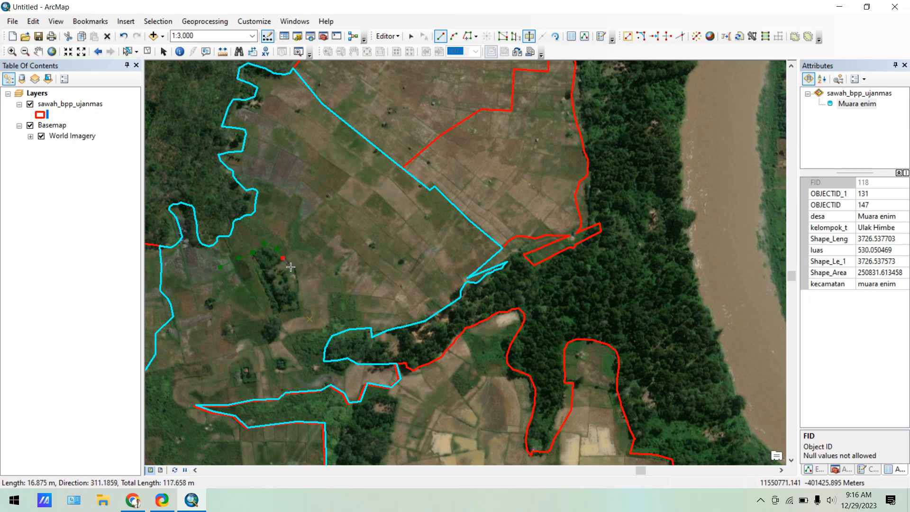
{"action": "left_click", "coordinate": [300, 285]}
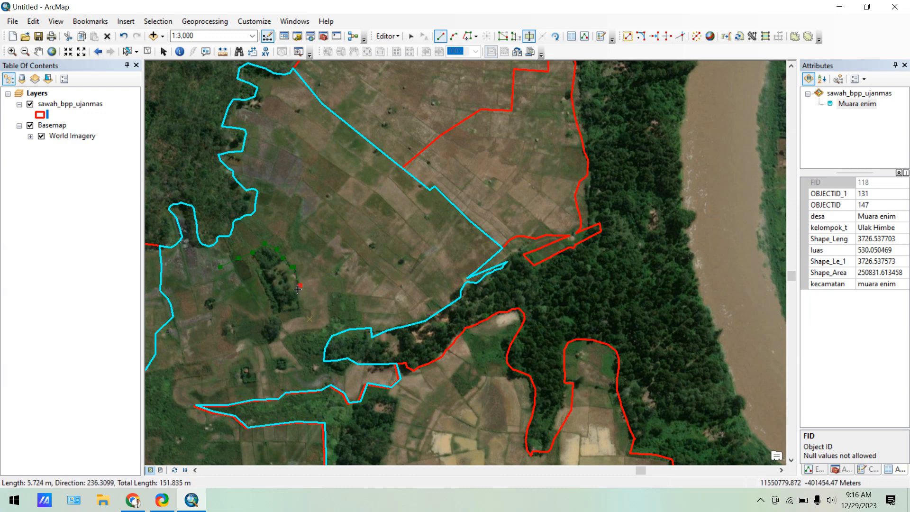
{"action": "left_click", "coordinate": [297, 297]}
{"action": "left_click", "coordinate": [299, 308]}
{"action": "left_click", "coordinate": [280, 310]}
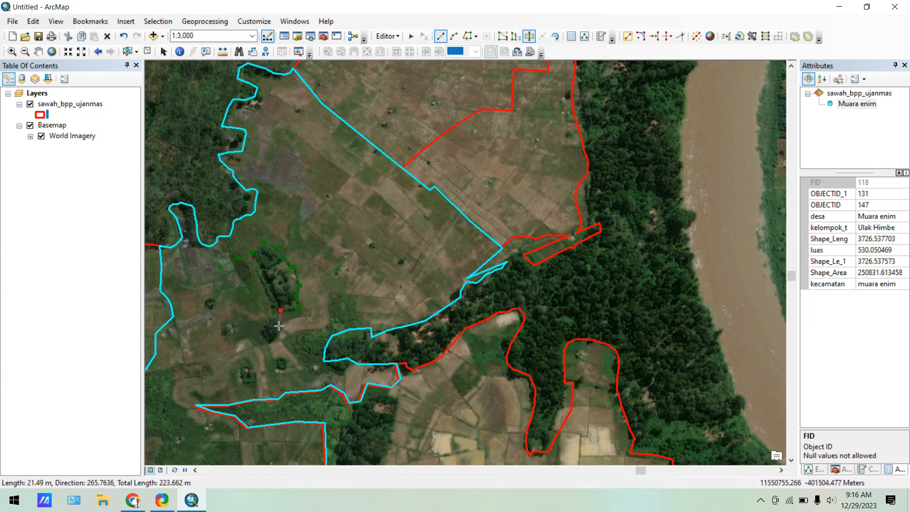
{"action": "left_click", "coordinate": [279, 327]}
{"action": "left_click", "coordinate": [268, 344]}
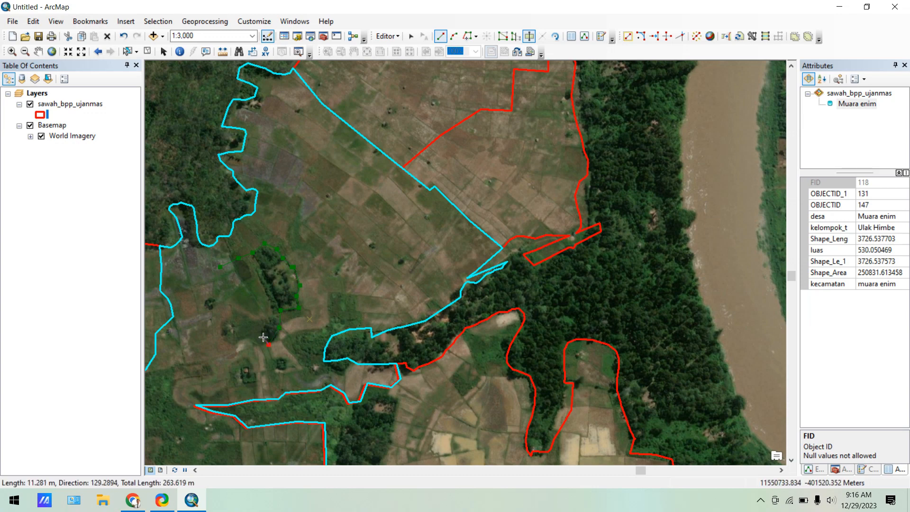
{"action": "left_click", "coordinate": [262, 334]}
{"action": "left_click", "coordinate": [271, 318]}
{"action": "left_click", "coordinate": [275, 307]}
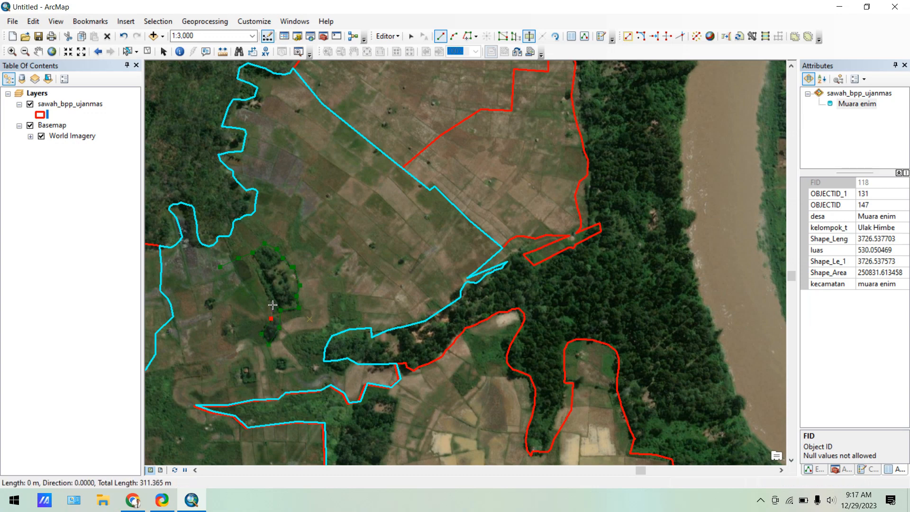
{"action": "left_click", "coordinate": [266, 288]}
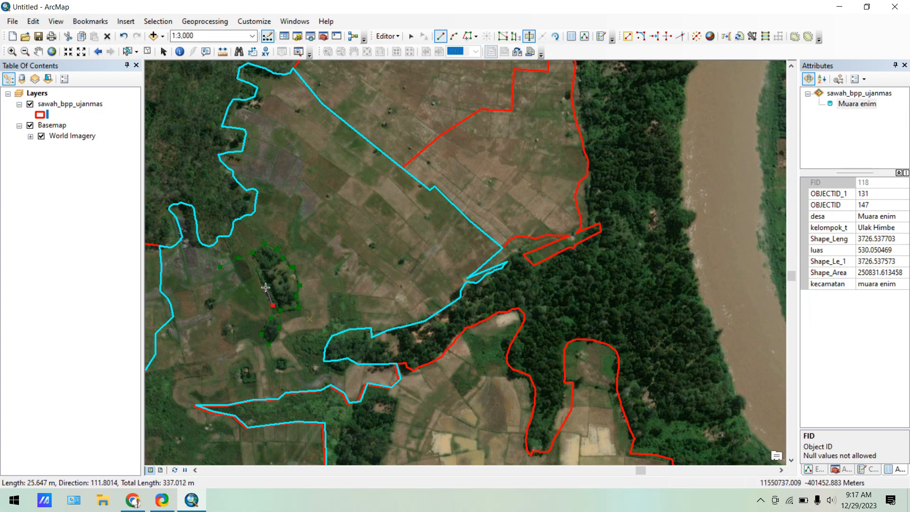
{"action": "double_click", "coordinate": [259, 264]}
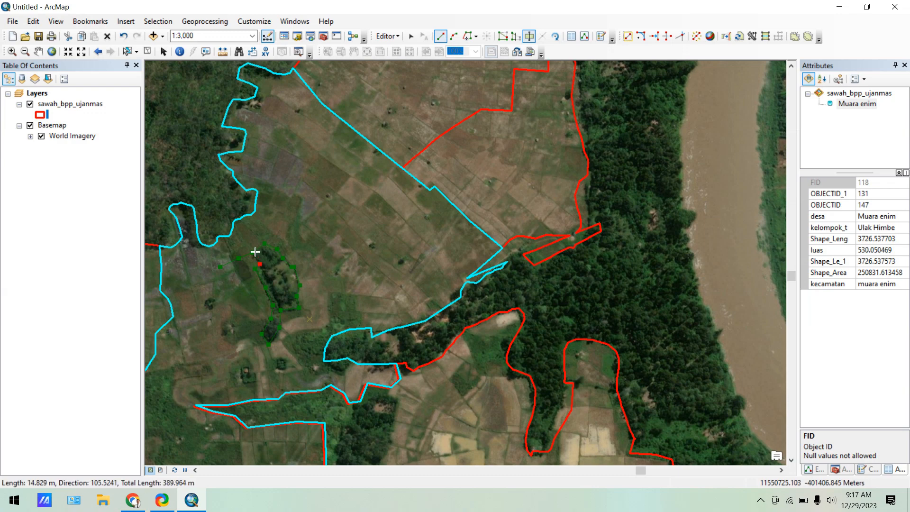
{"action": "left_click", "coordinate": [250, 241]}
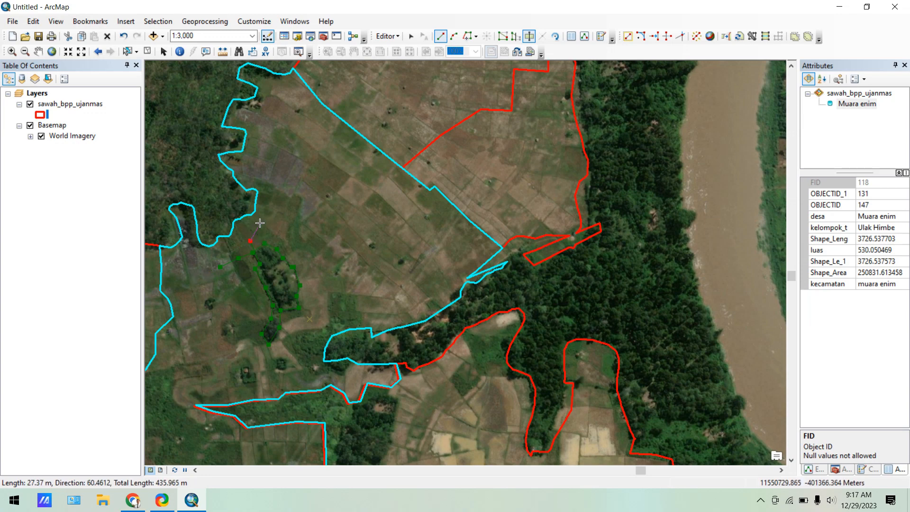
{"action": "double_click", "coordinate": [260, 222]}
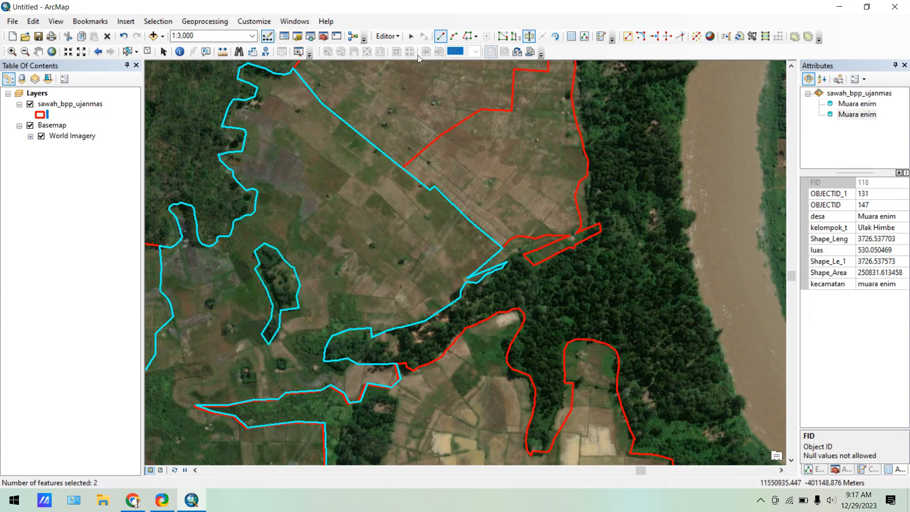
Delete the separated tree-patch polygon, and check the remaining Ulak Himbe polygon and the hole by selecting each spot.
{"action": "left_click", "coordinate": [415, 36]}
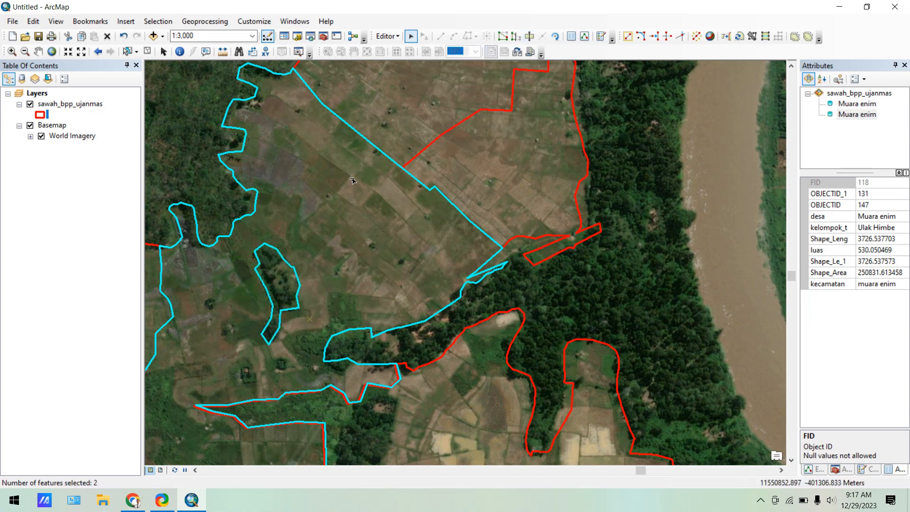
{"action": "left_click", "coordinate": [272, 275]}
{"action": "double_click", "coordinate": [271, 276]}
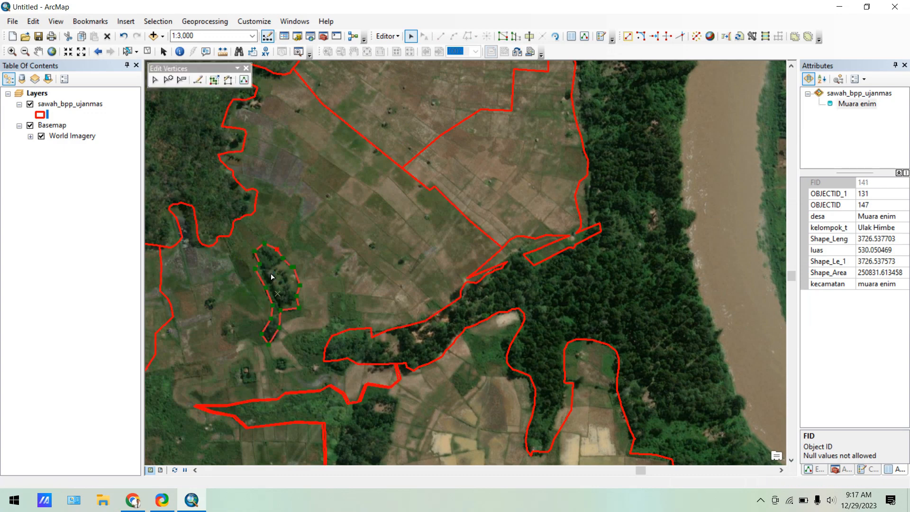
{"action": "left_click", "coordinate": [255, 306]}
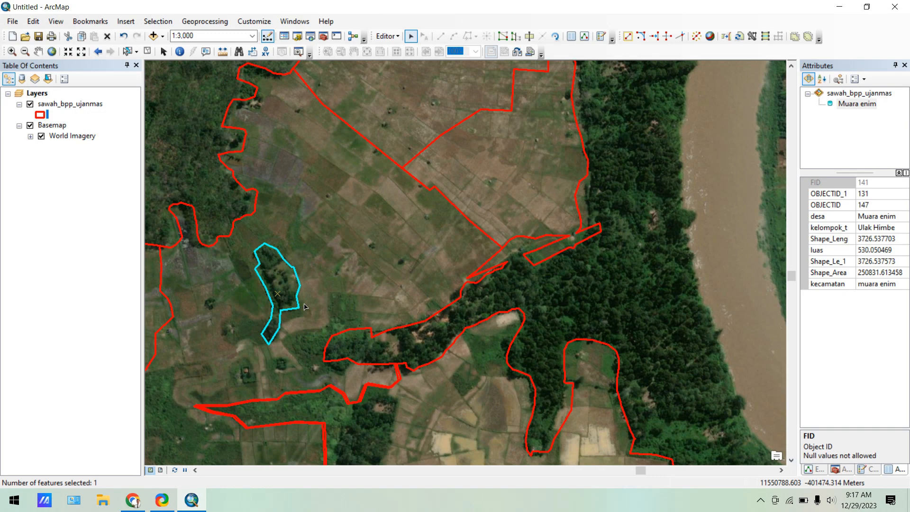
{"action": "key", "text": "Delete"}
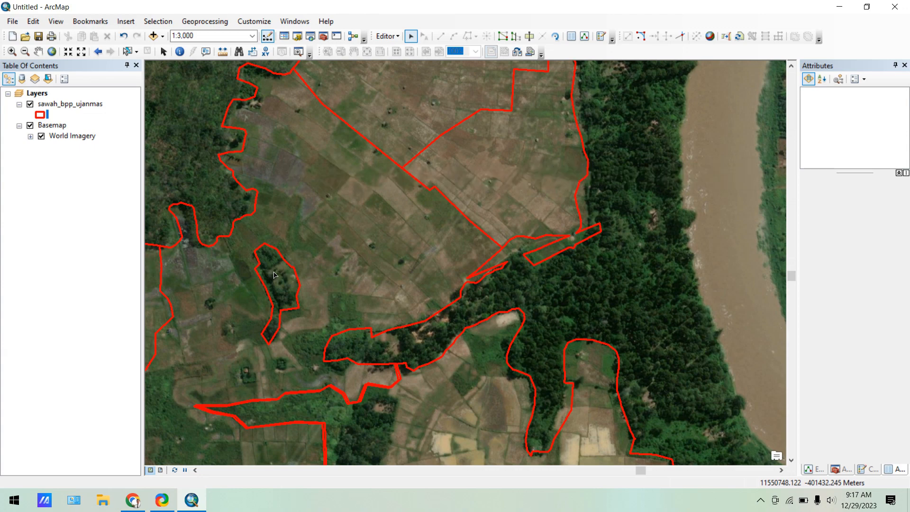
{"action": "left_click", "coordinate": [341, 190]}
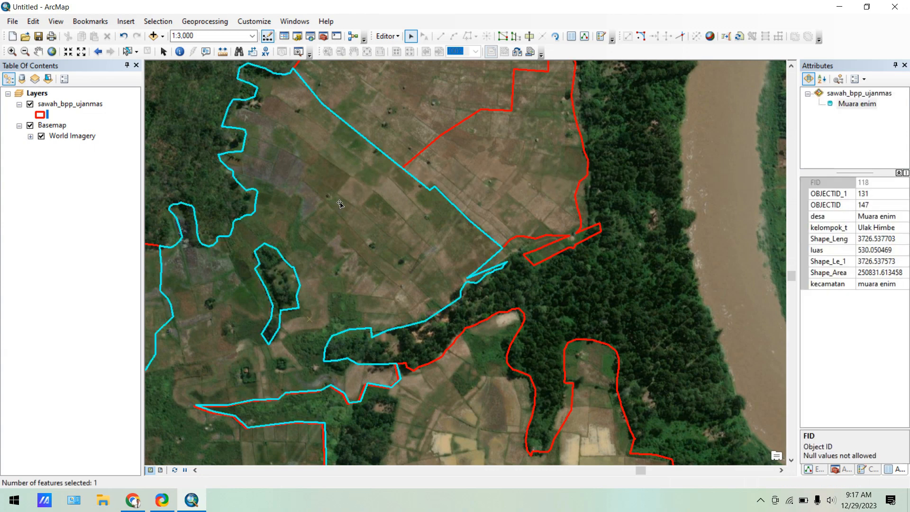
{"action": "left_click", "coordinate": [281, 278]}
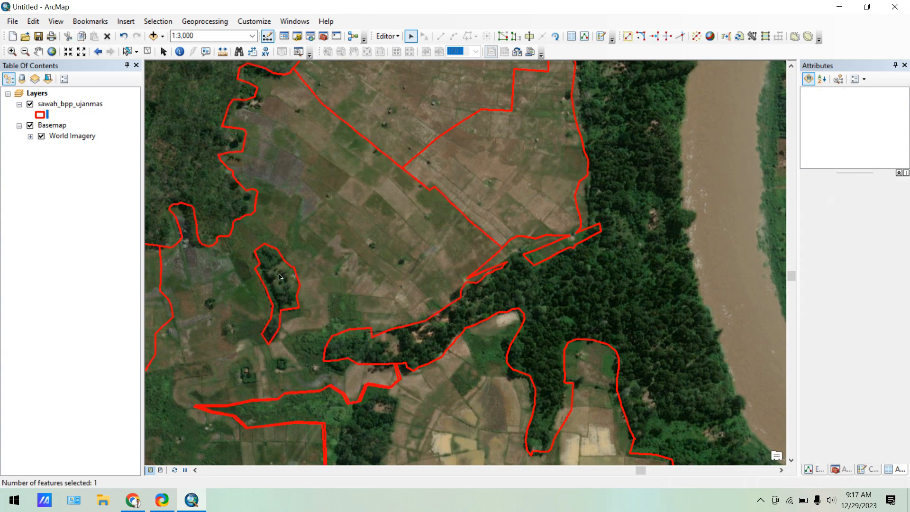